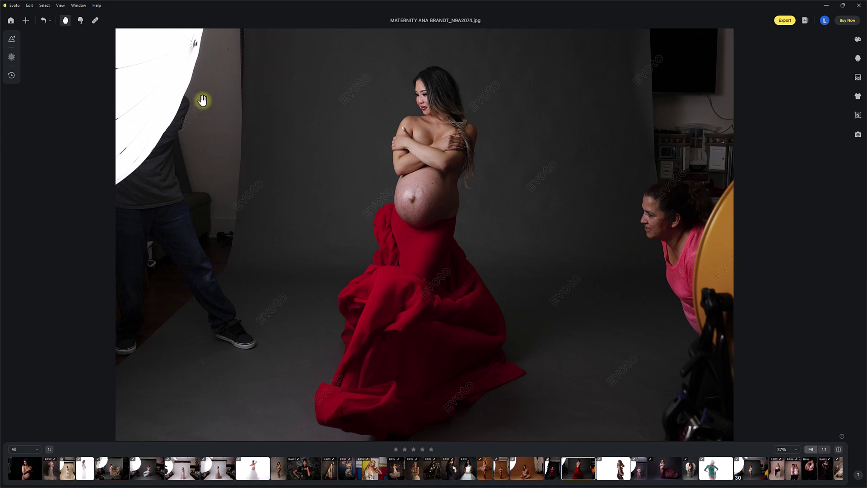
Open the Color Adjustments panel for the red-drape maternity photo.
click(858, 42)
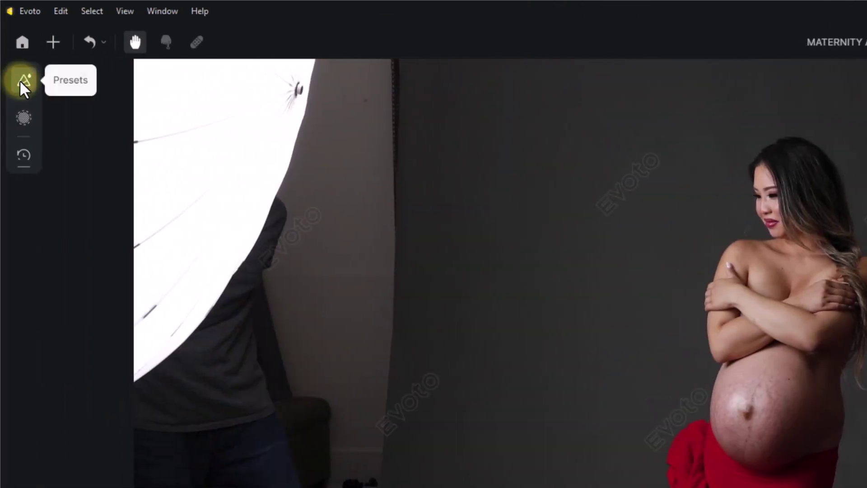
Lengthen the presets panel and expand the LSP Femme folder under My Presets.
click(20, 82)
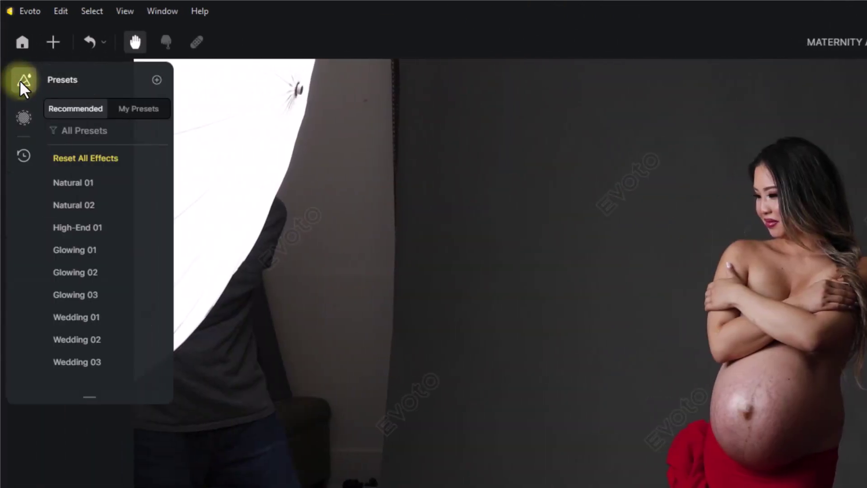
drag(88, 400, 106, 487)
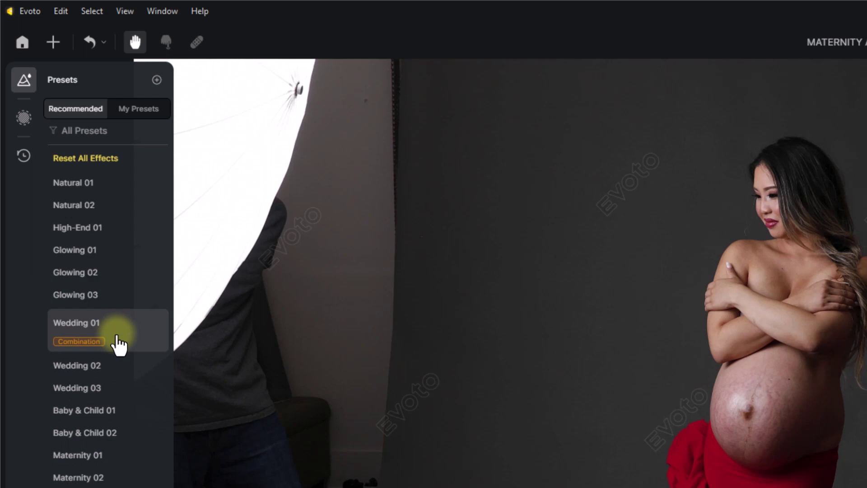
click(118, 109)
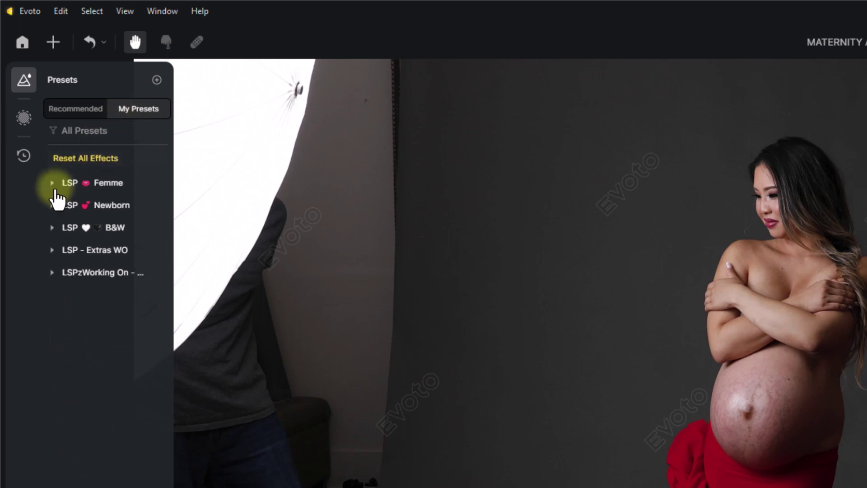
click(54, 192)
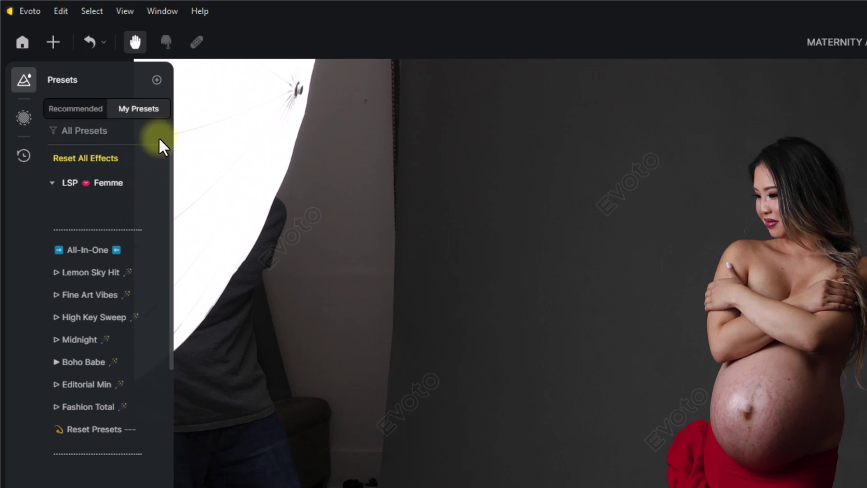
click(156, 80)
mouse_move(186, 89)
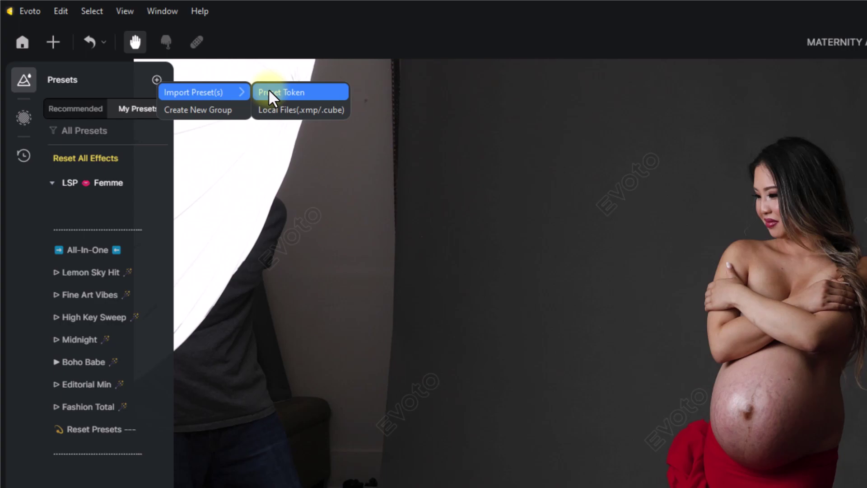
click(269, 90)
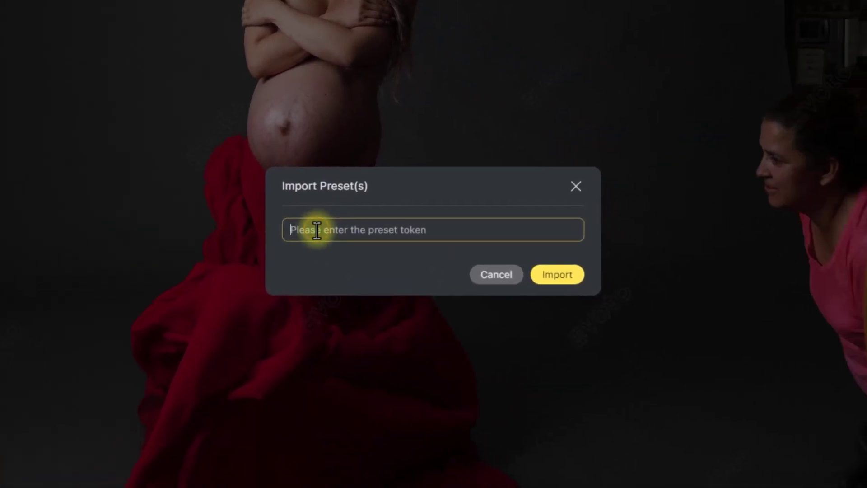
click(780, 487)
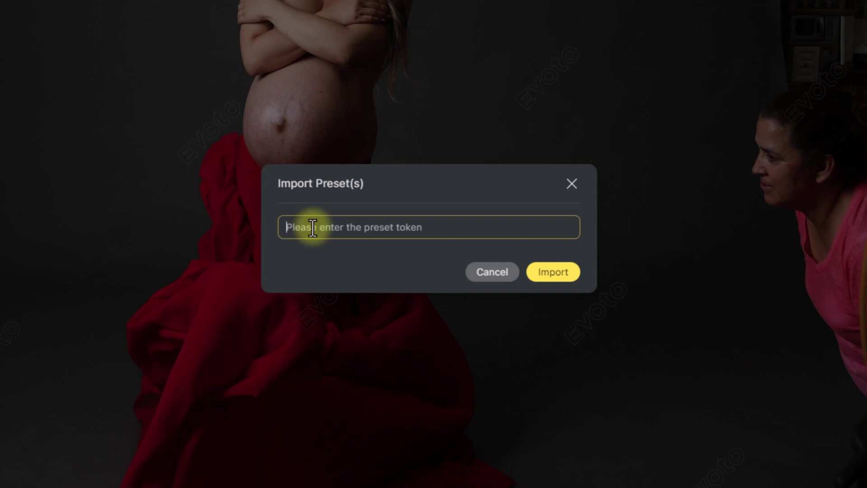
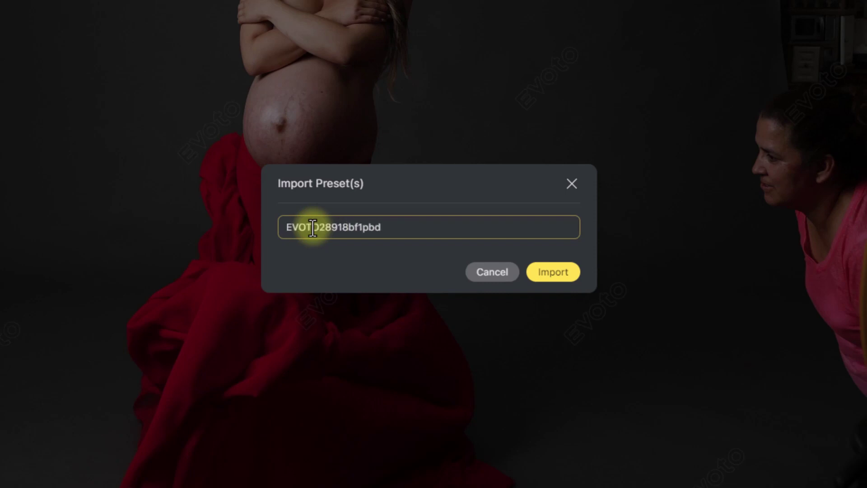
key(ctrl+a)
key(BackSpace)
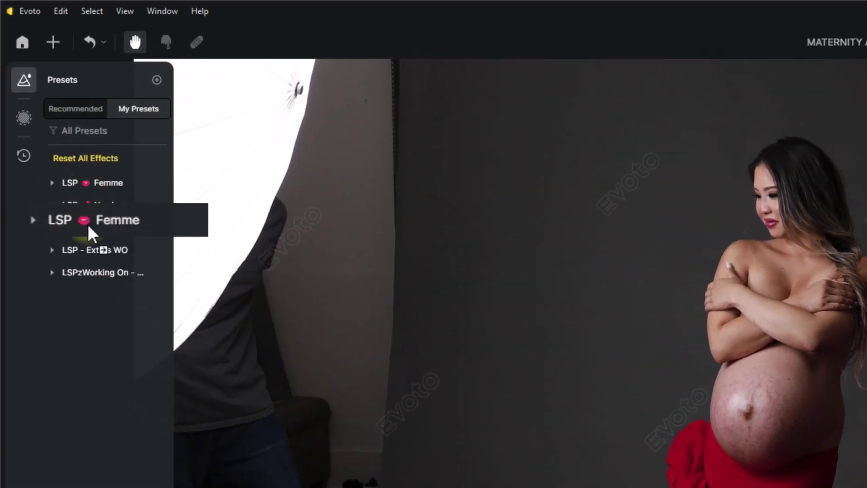
Move the LSP Femme folder to the top of My Presets and expand it.
drag(86, 212, 55, 190)
click(53, 185)
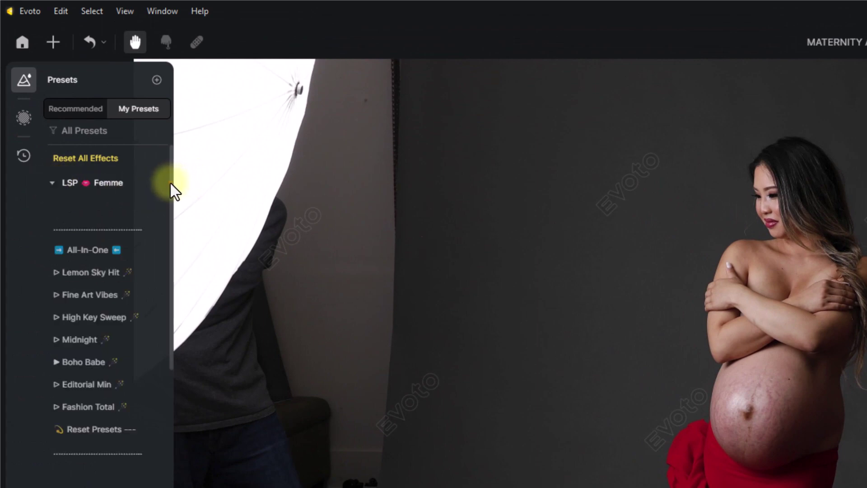
drag(171, 183, 170, 193)
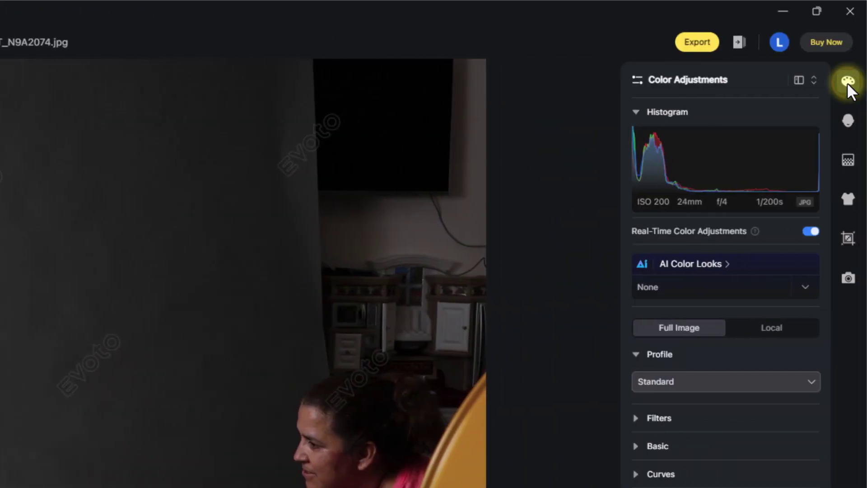
Turn off Real-Time Color Adjustments and expand Basic to show White Balance and tone sliders.
click(847, 82)
click(847, 82)
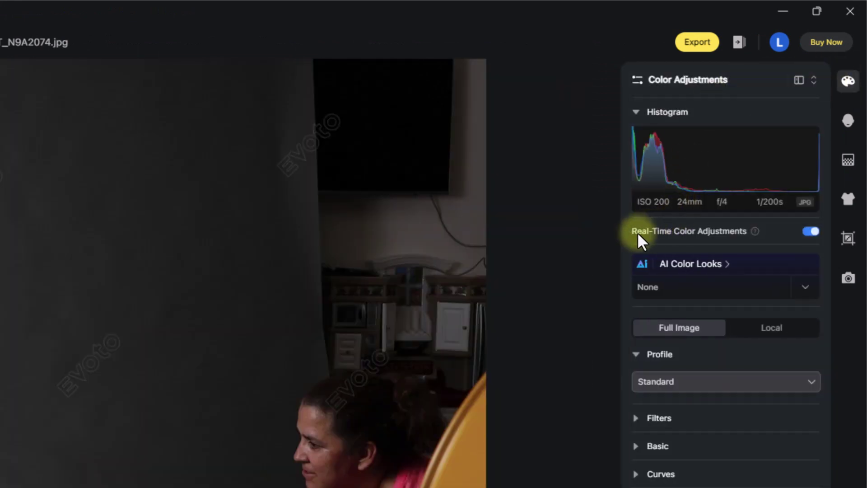
click(811, 239)
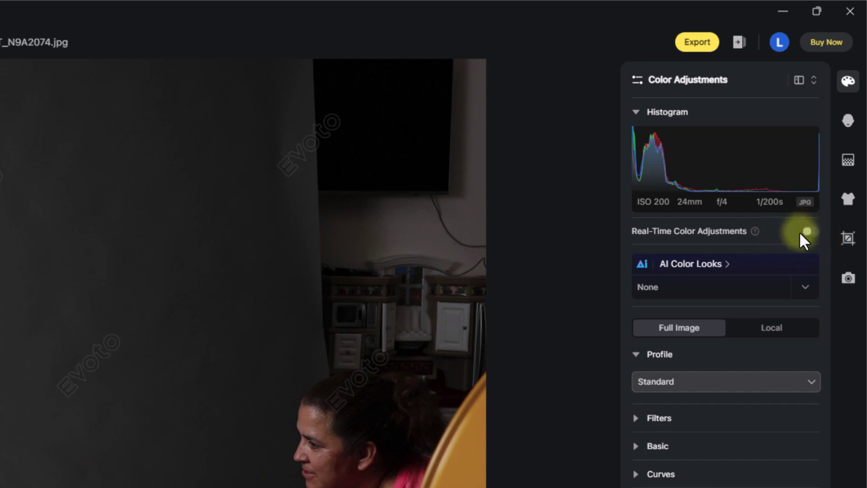
click(816, 238)
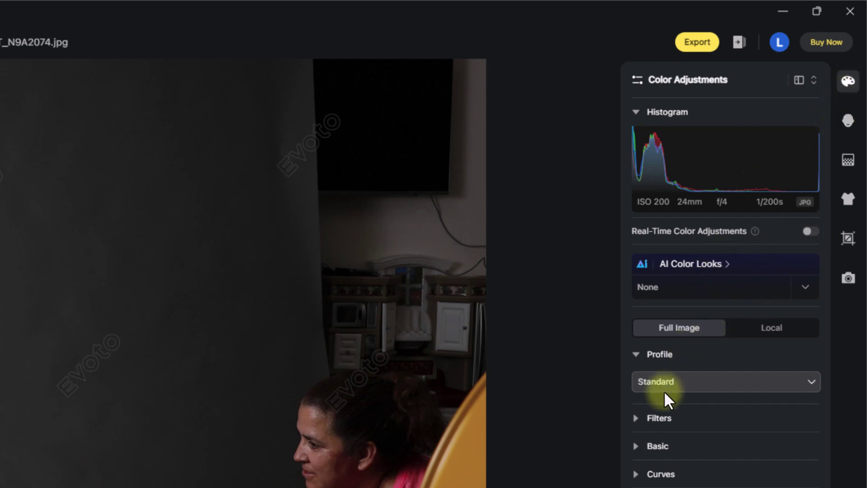
click(635, 446)
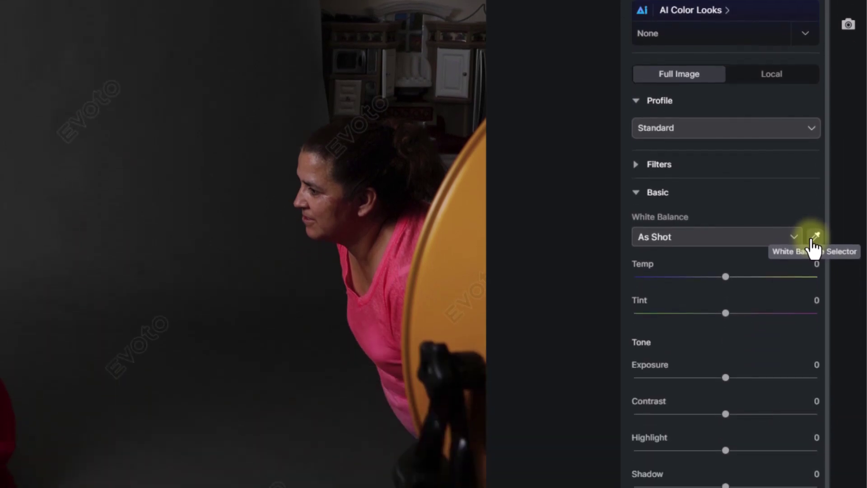
Neutralise white balance by sampling the grey backdrop and raise Exposure to 0.35.
click(814, 240)
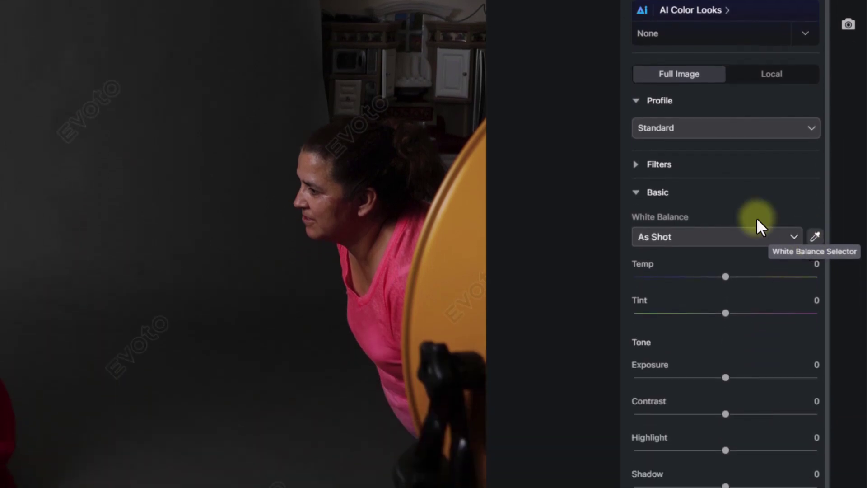
click(18, 45)
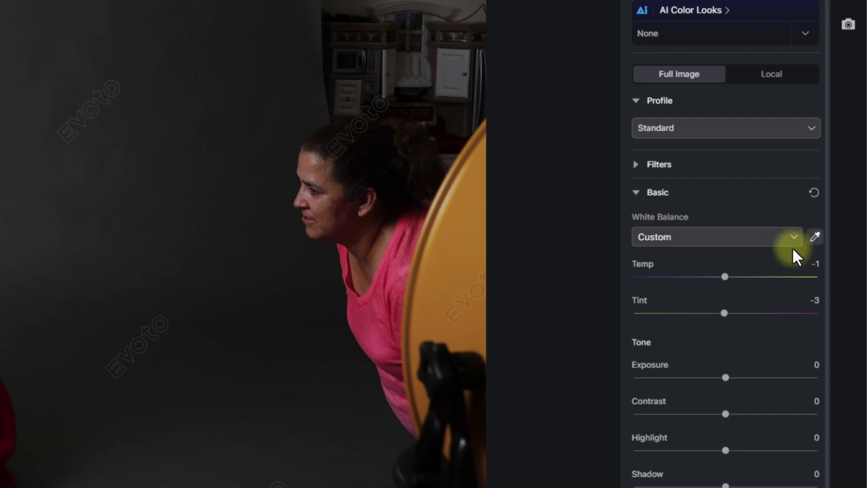
click(818, 242)
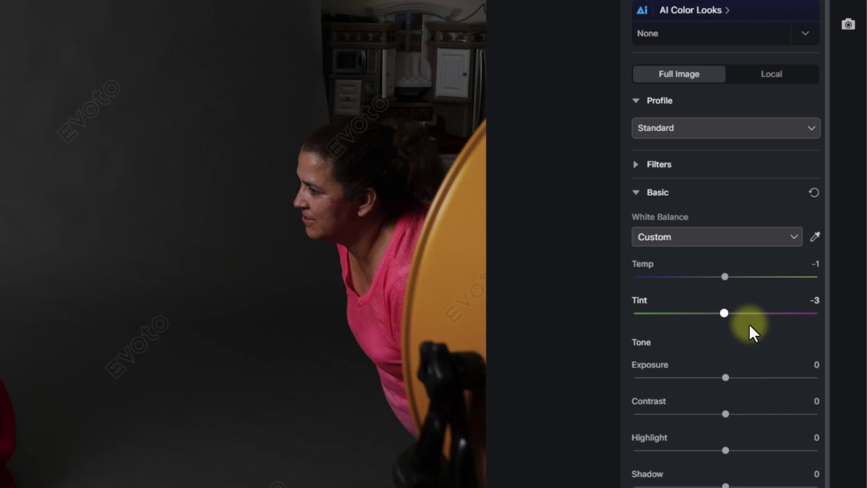
drag(725, 378, 732, 378)
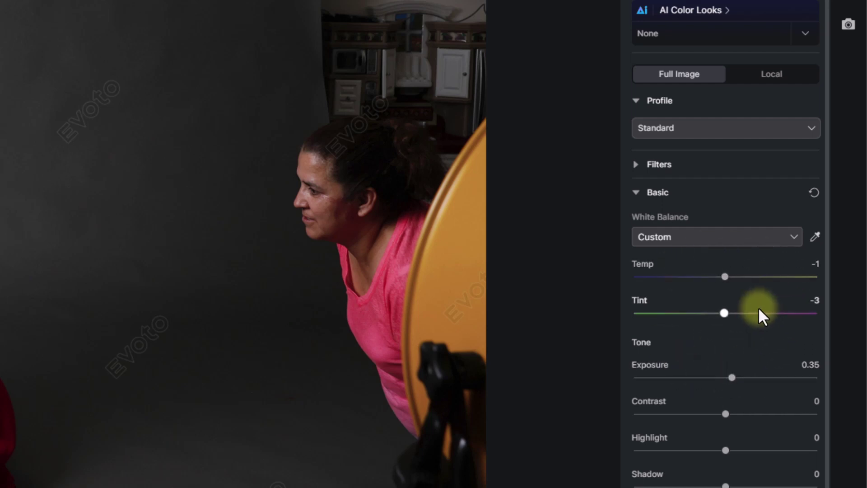
click(637, 192)
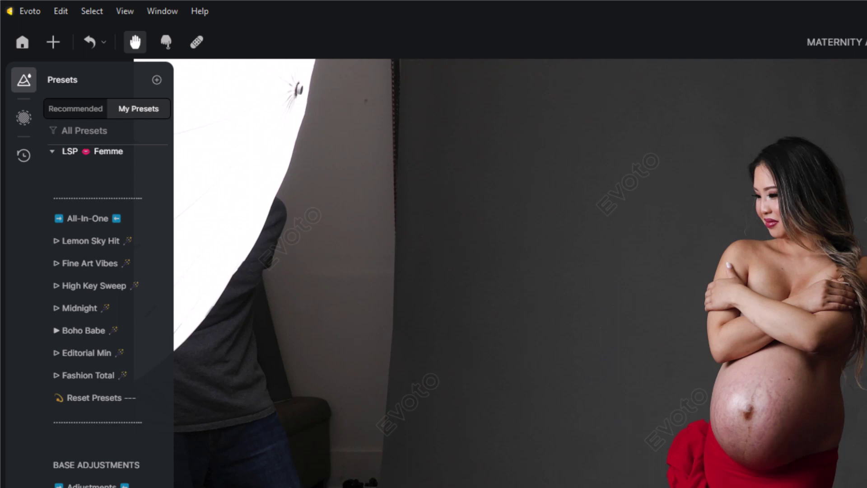
Crop the photo to a 2:3 portrait ratio centred on the woman.
drag(714, 477, 489, 485)
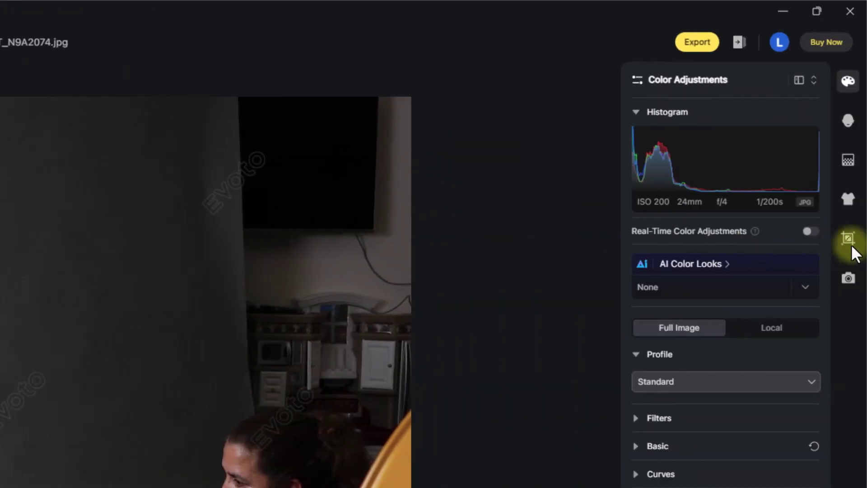
click(858, 245)
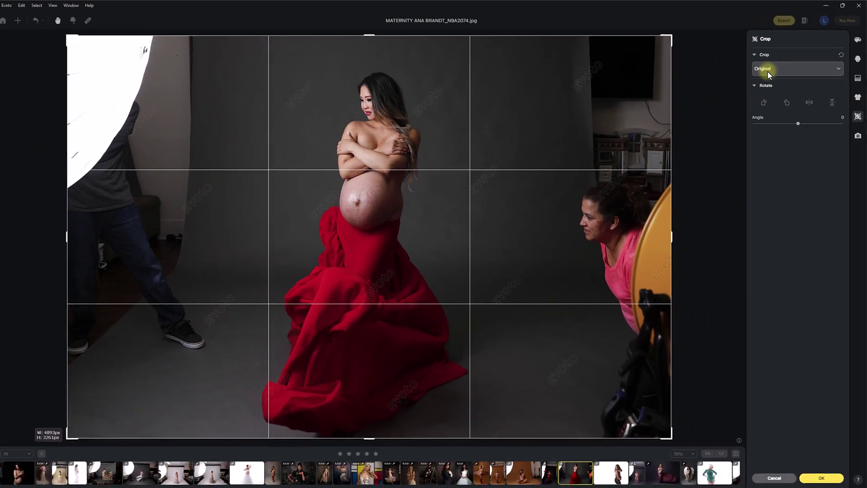
click(667, 149)
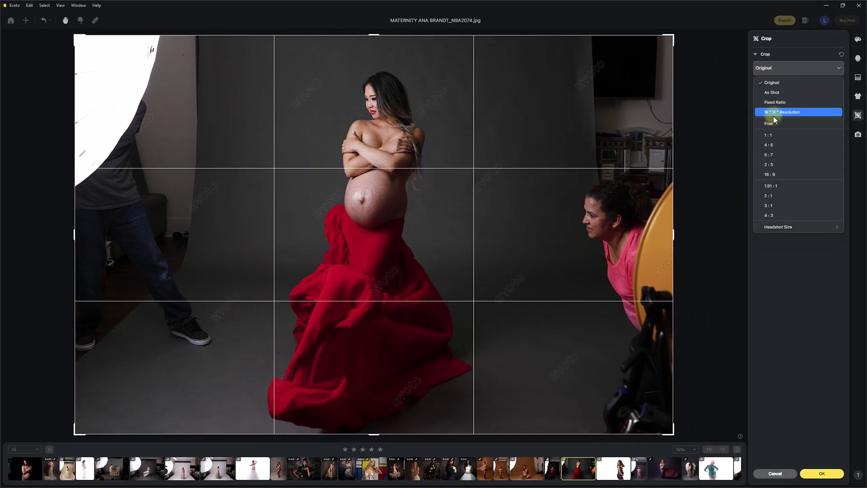
click(768, 165)
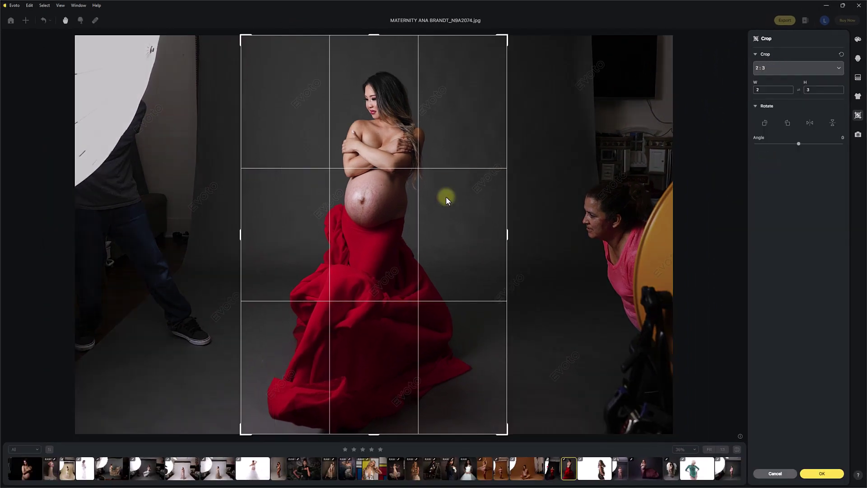
click(821, 473)
drag(349, 231, 306, 221)
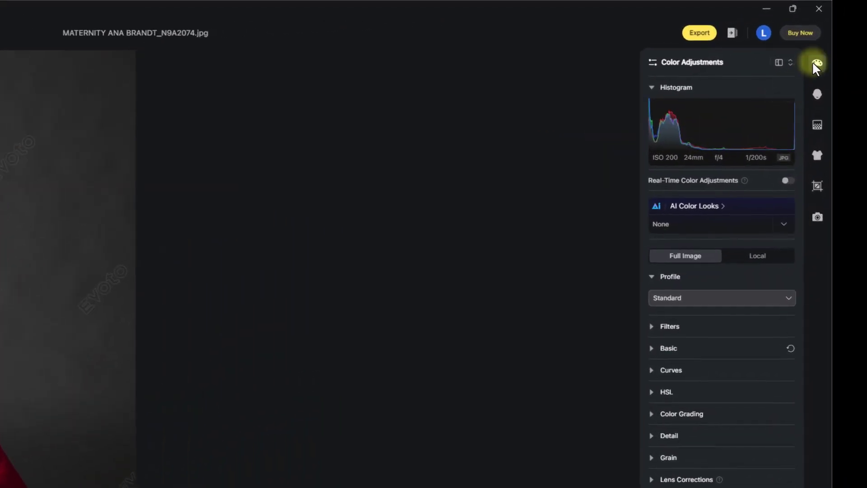
Check the Portrait Retouching settings, then apply the Lemon Sky Hit preset.
click(815, 94)
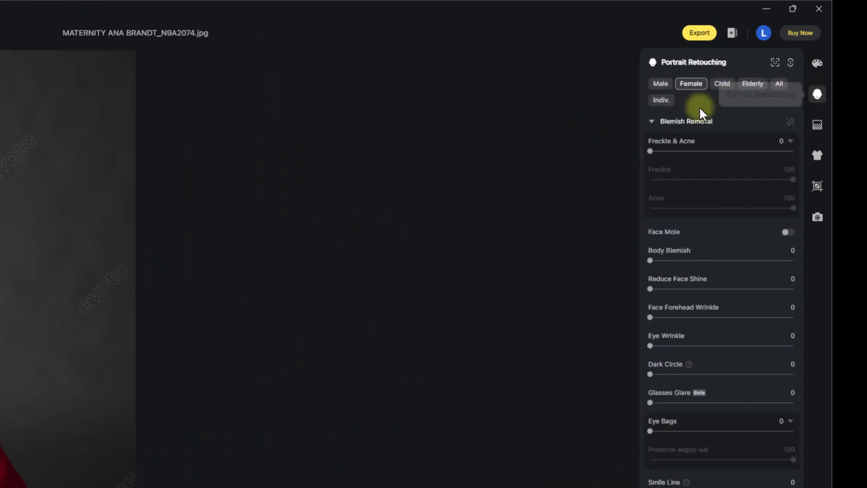
click(671, 122)
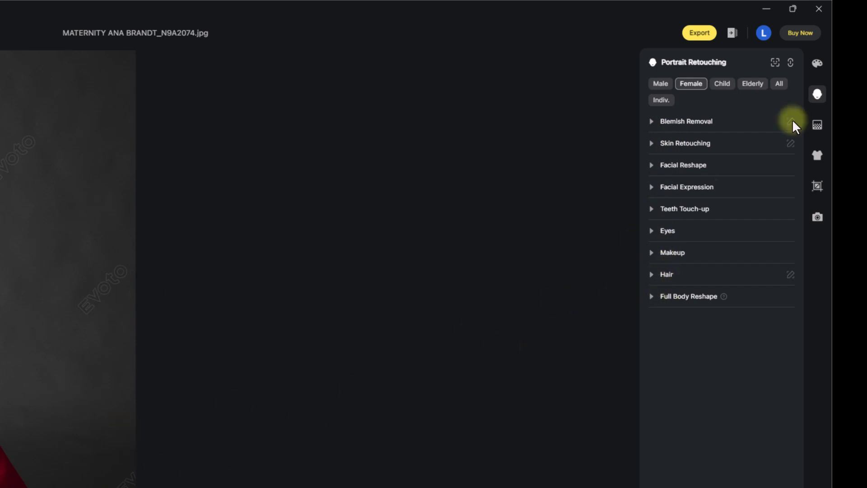
click(818, 63)
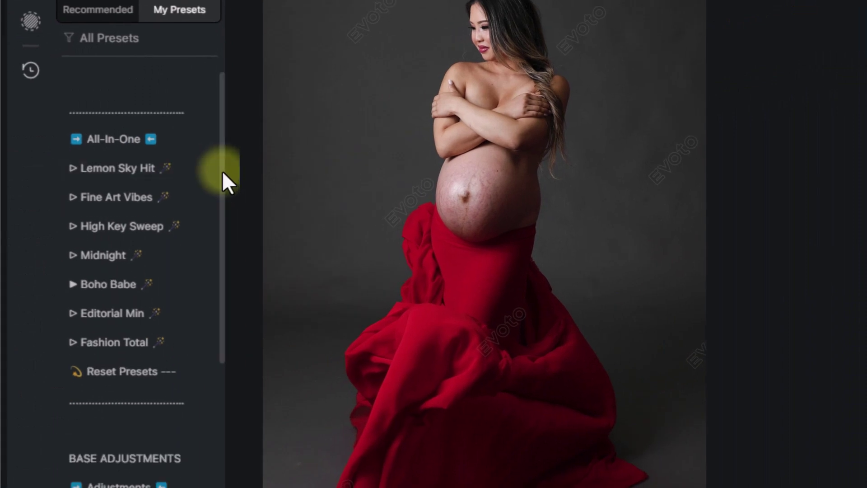
click(177, 180)
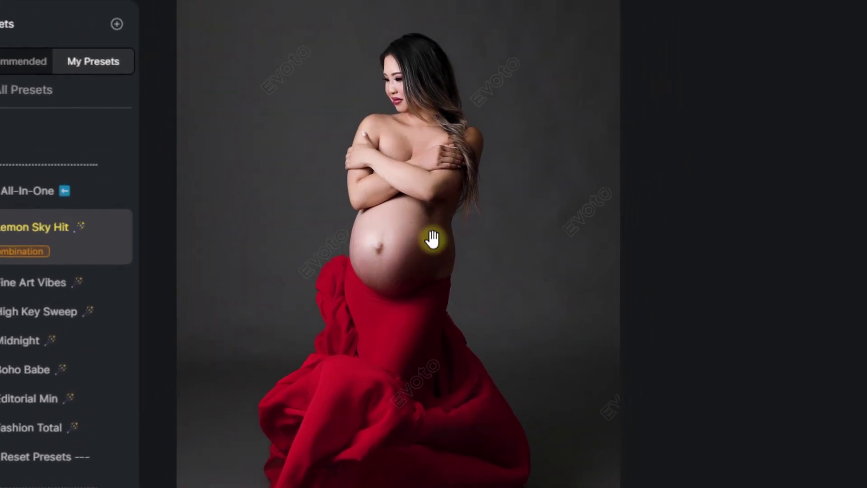
scroll(433, 239, up, 5)
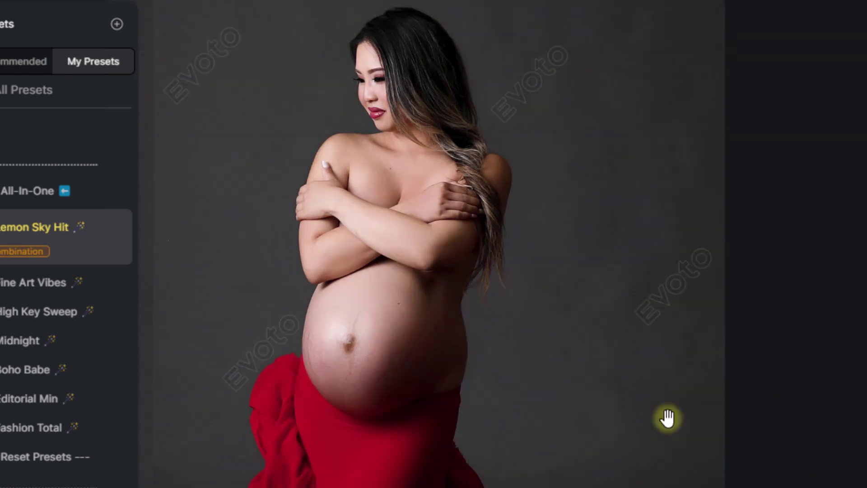
Reset presets, then try Fine Art Vibes, High Key Sweep, Midnight, Boho Babe and Editorial Min.
click(32, 456)
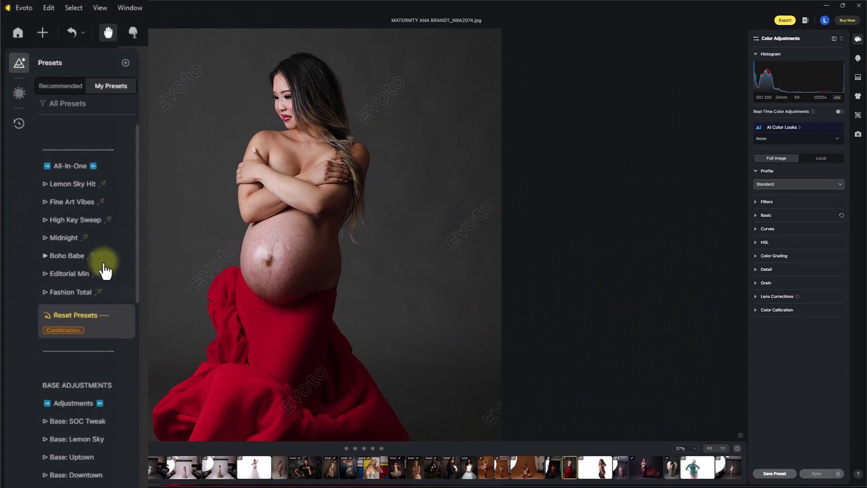
click(79, 216)
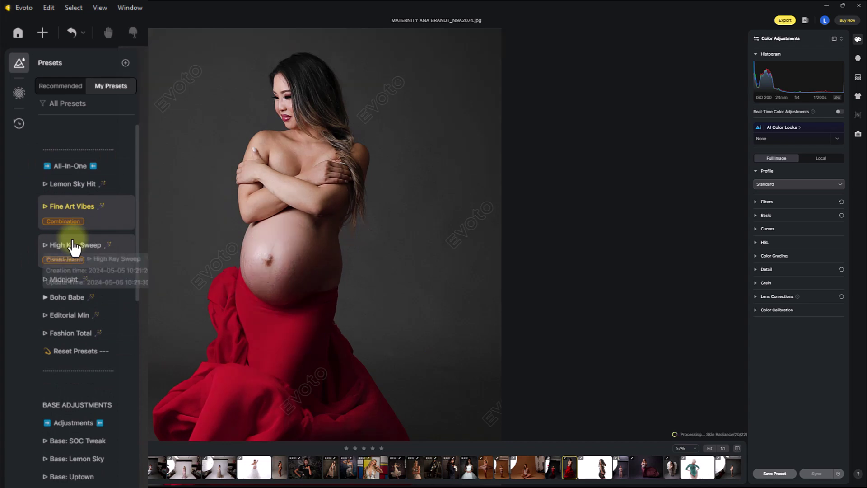
click(73, 244)
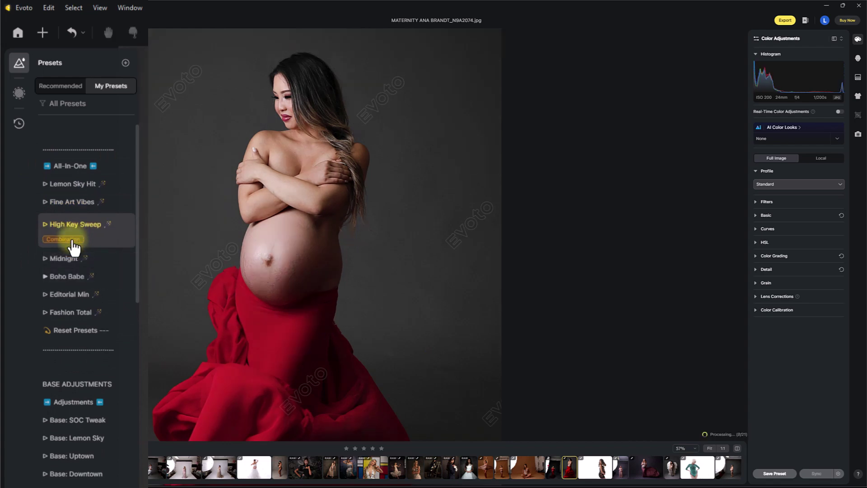
click(71, 265)
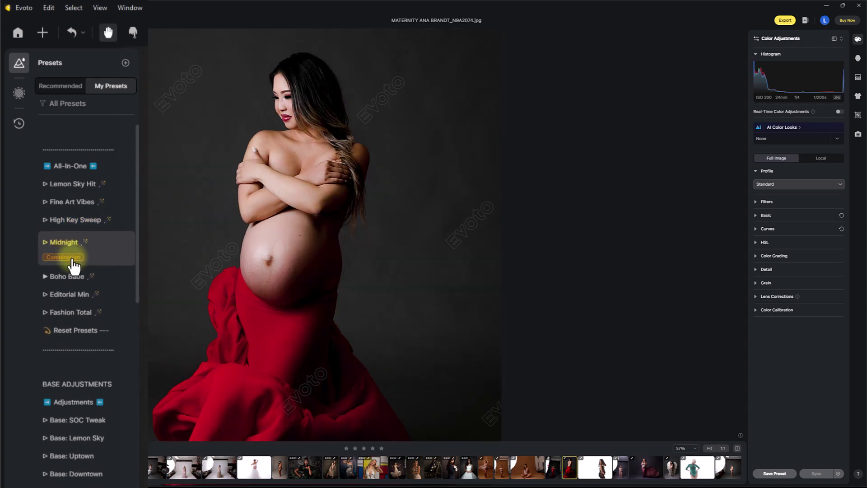
click(72, 276)
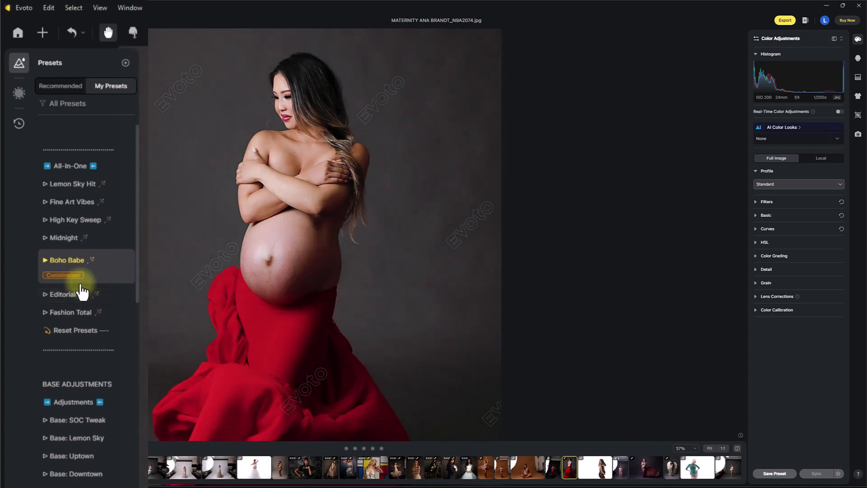
click(68, 294)
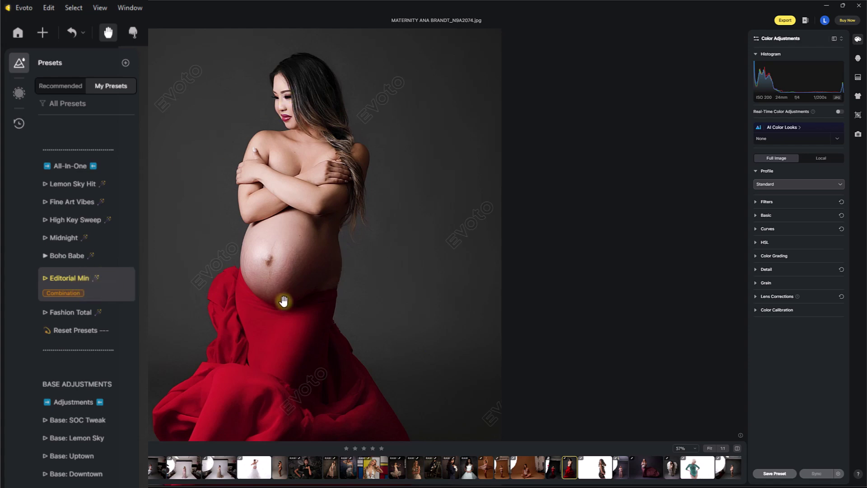
Compare the edit against the original, then settle on the Fashion Total preset.
click(737, 449)
click(737, 449)
click(738, 449)
click(737, 449)
click(90, 318)
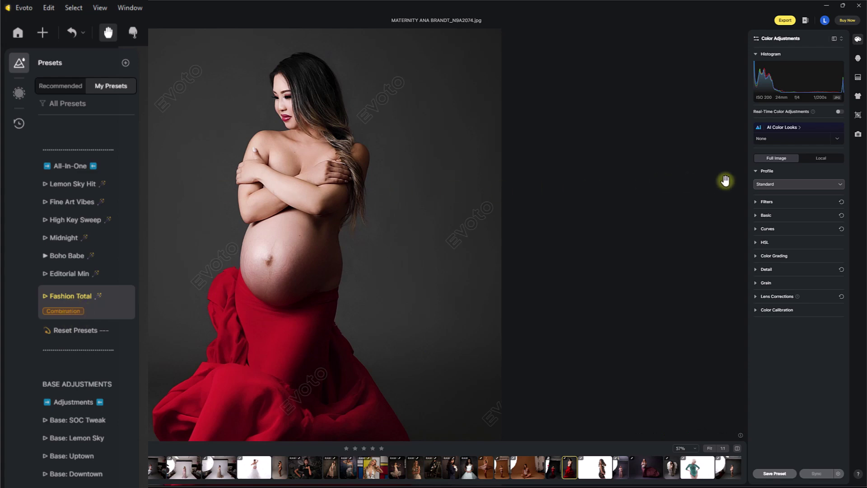
On the Fashion Total look, set Basic Exposure 0.1, White -36 and Highlight -18.
click(757, 216)
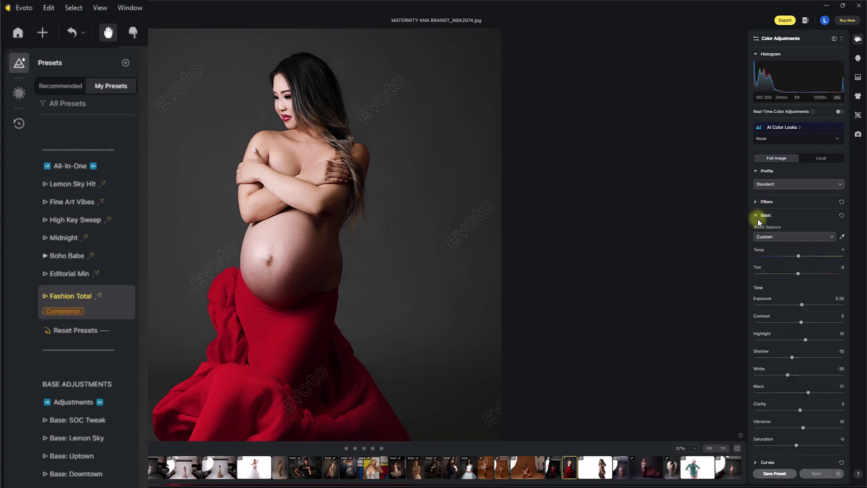
drag(801, 305, 799, 305)
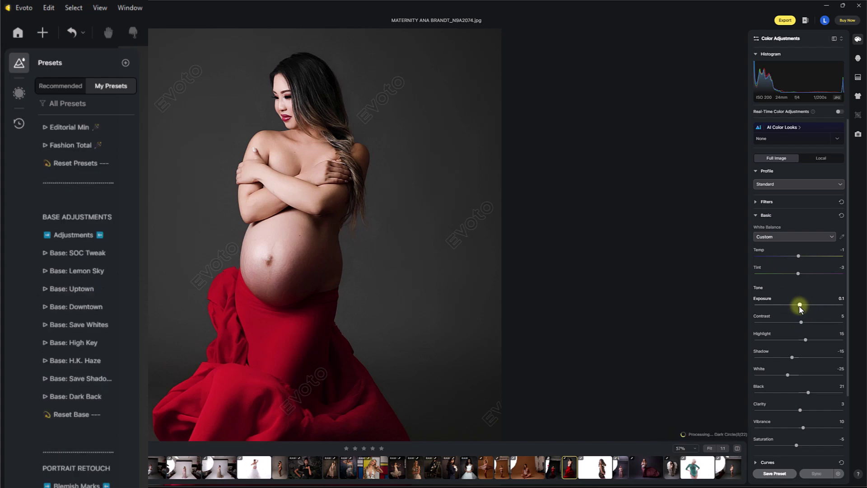
drag(788, 376, 784, 375)
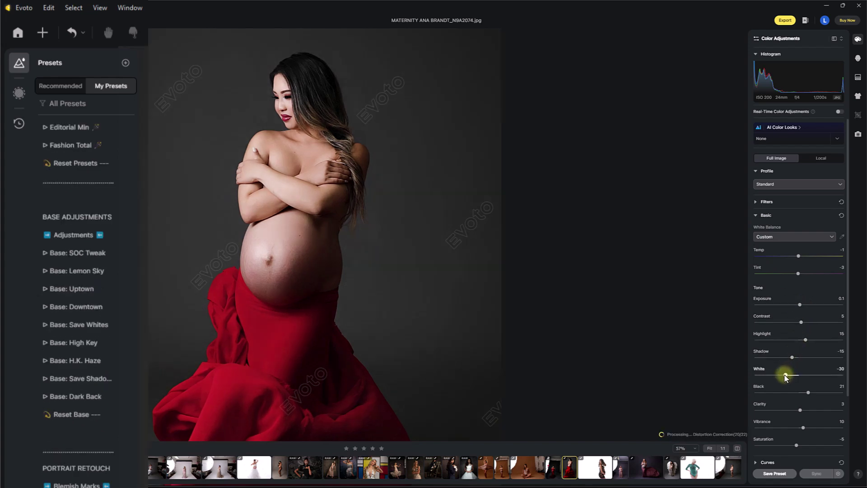
drag(806, 339, 792, 341)
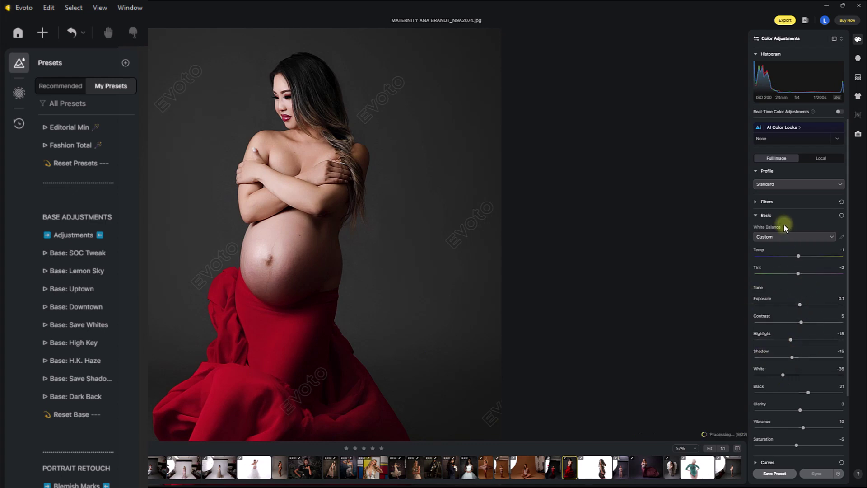
Revert the portrait to the Crop step in the edit history.
click(763, 215)
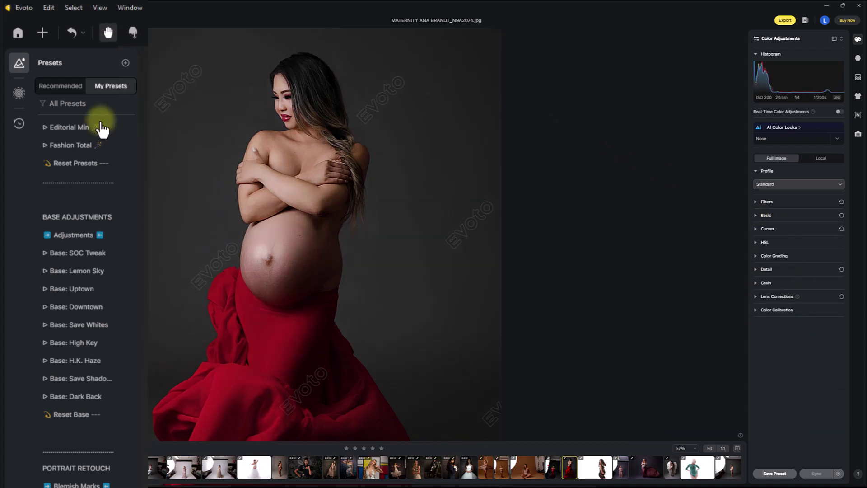
click(18, 123)
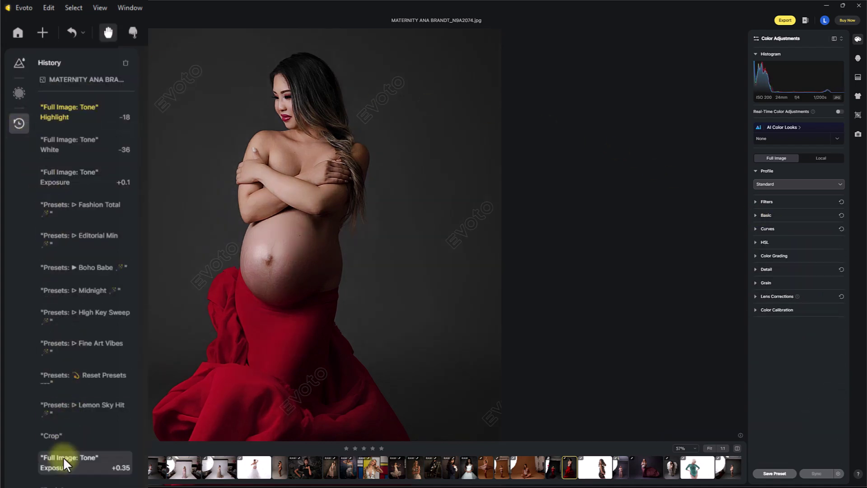
click(63, 408)
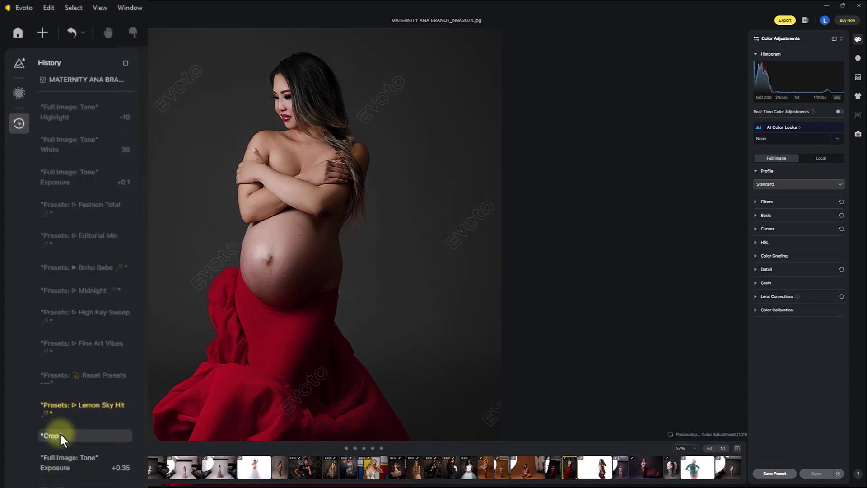
Return to the presets list and scroll toward the Base Adjustments presets.
click(20, 64)
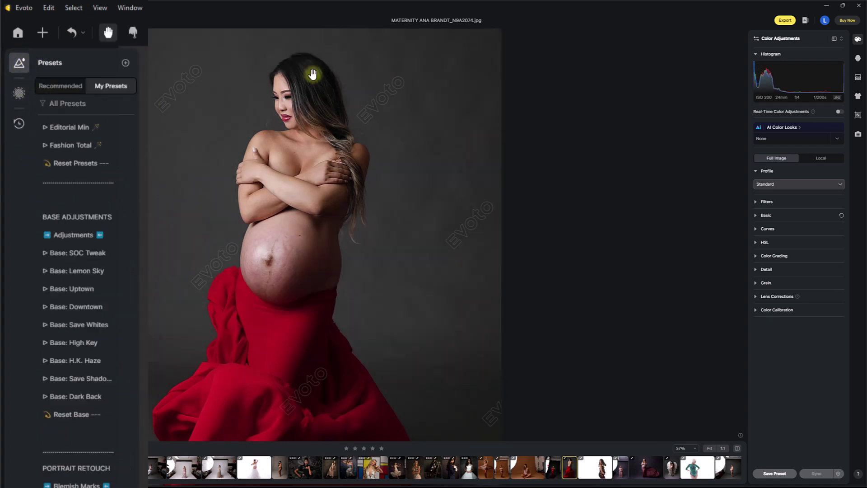
drag(304, 254, 304, 243)
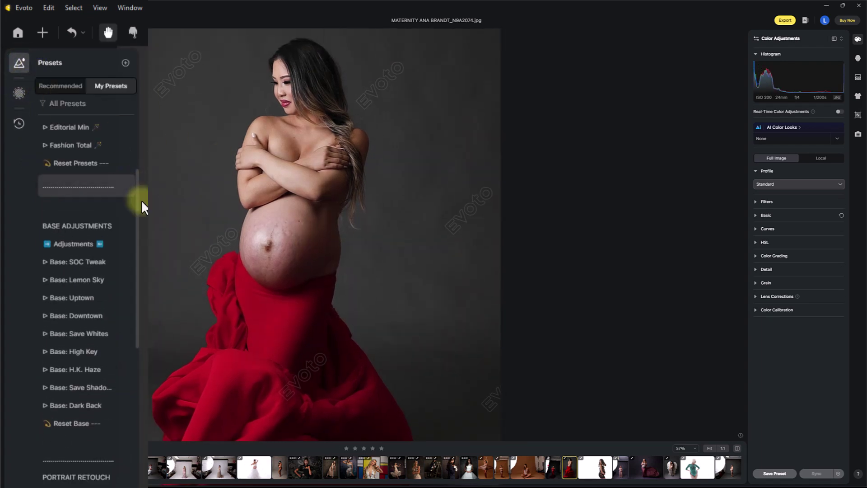
scroll(137, 193, up, 3)
scroll(135, 168, up, 2)
drag(137, 179, 142, 246)
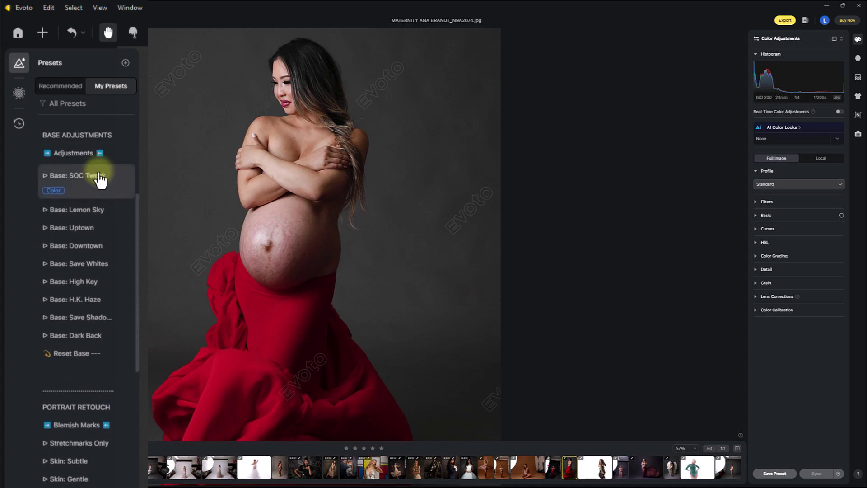
Try the Base: SOC Tweak preset, compare it with the original, and lower its strength to about 56.
click(97, 186)
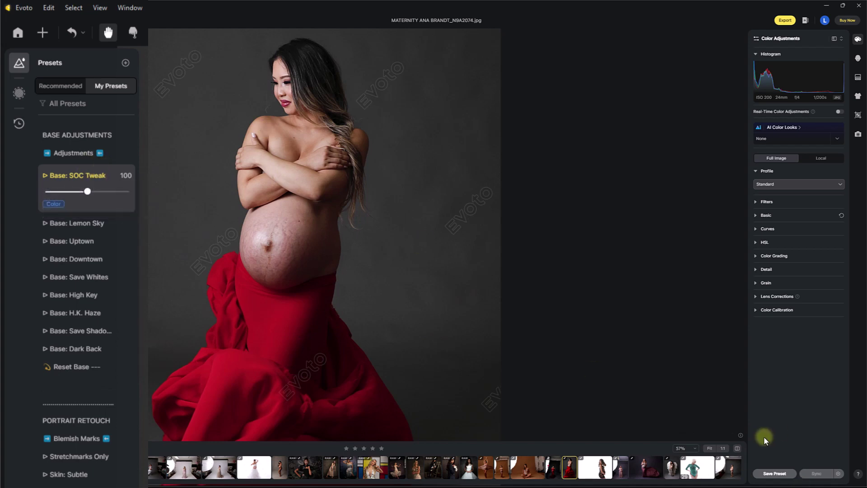
click(738, 449)
click(738, 448)
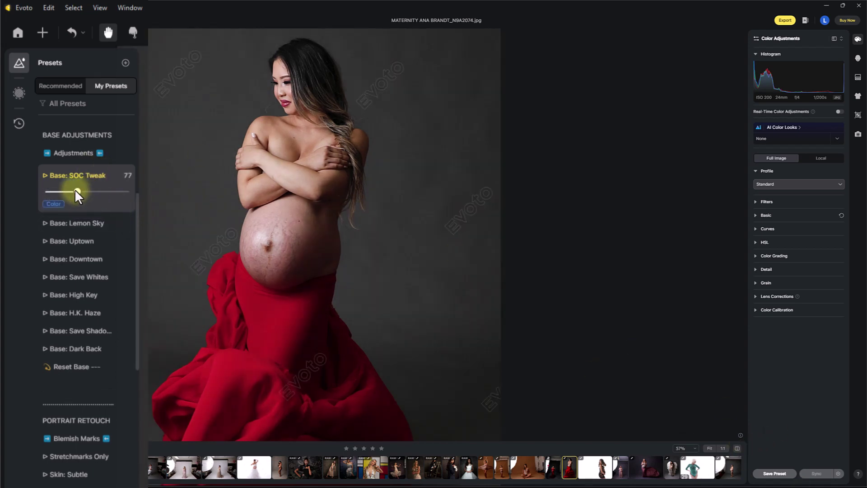
drag(67, 188, 67, 192)
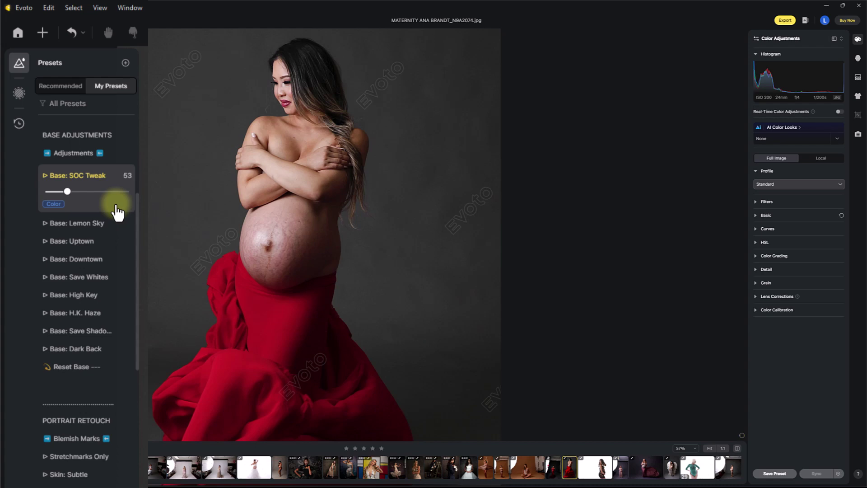
Apply Base: Lemon Sky, compare it with the original, and scroll the presets to Portrait Retouch.
click(109, 224)
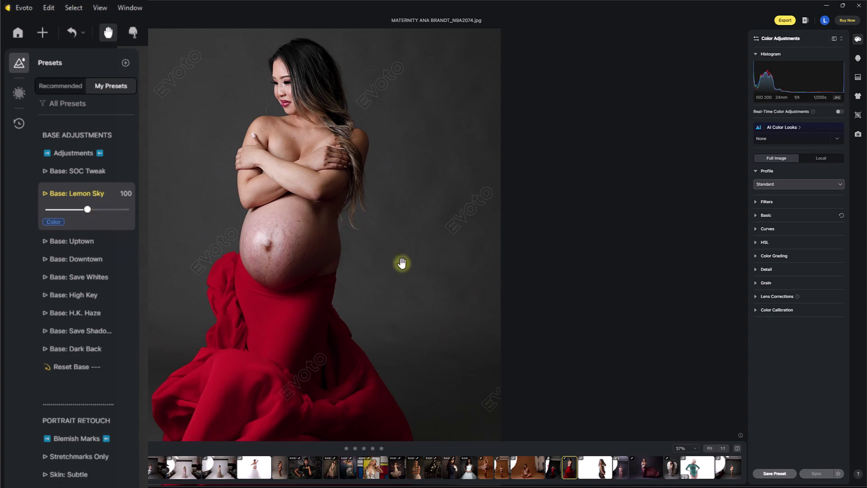
click(737, 449)
click(738, 449)
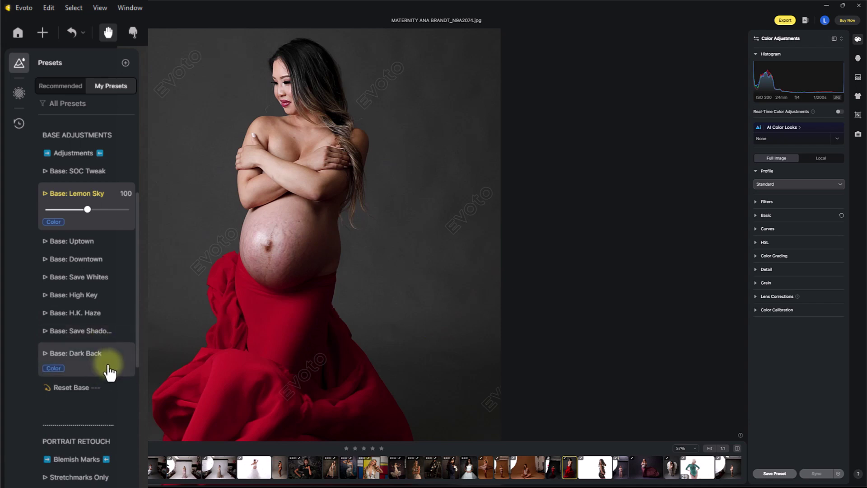
drag(136, 313, 135, 397)
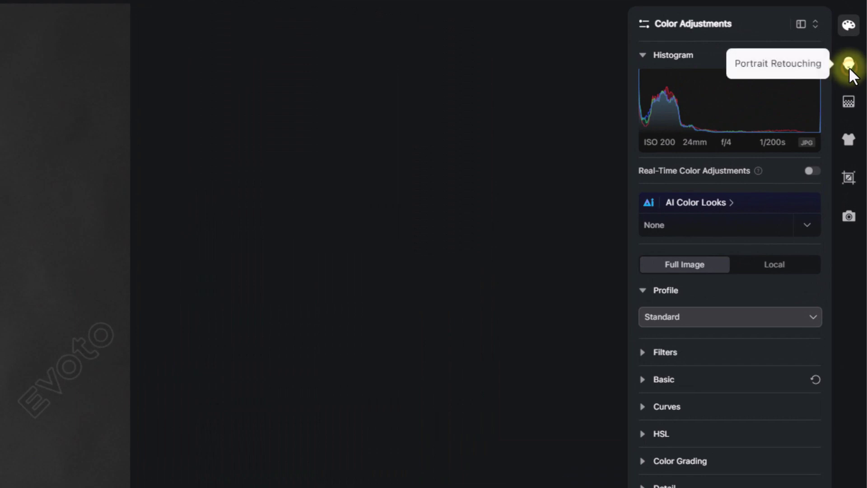
In Portrait Retouching, cycle through the Child, Elderly and Male subject profiles, leaving Female active.
click(849, 66)
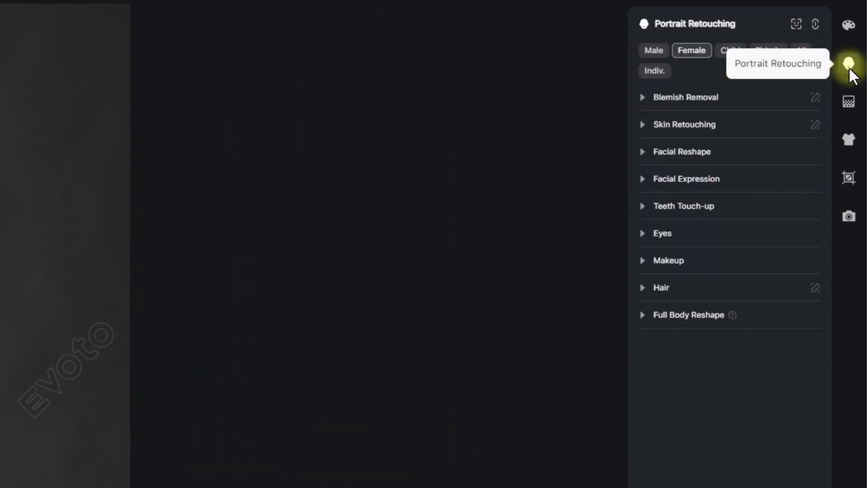
click(642, 97)
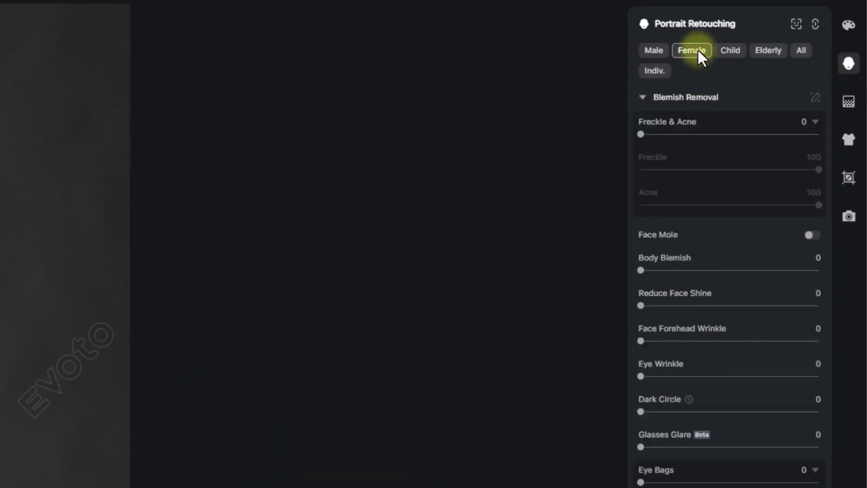
click(728, 51)
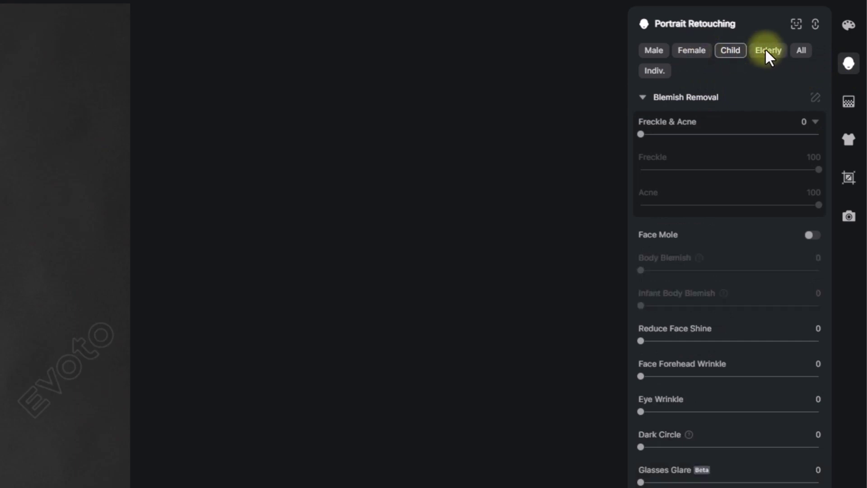
click(767, 50)
click(662, 50)
click(700, 48)
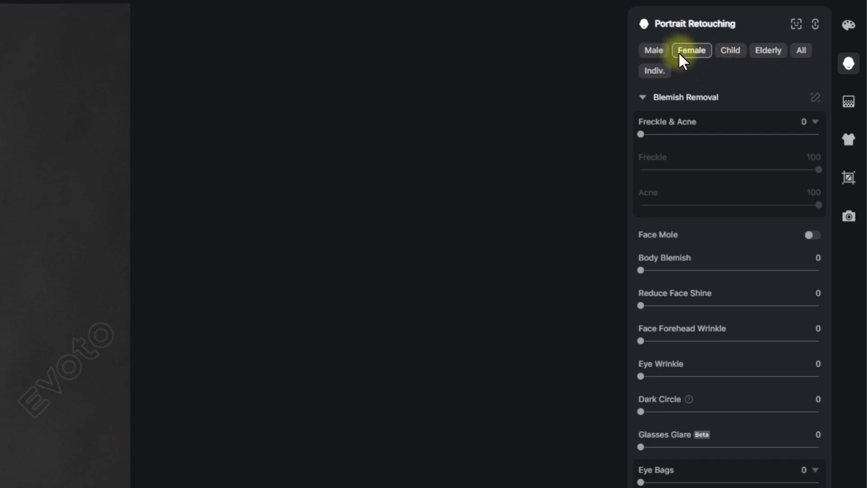
click(651, 52)
click(697, 50)
click(768, 51)
click(653, 51)
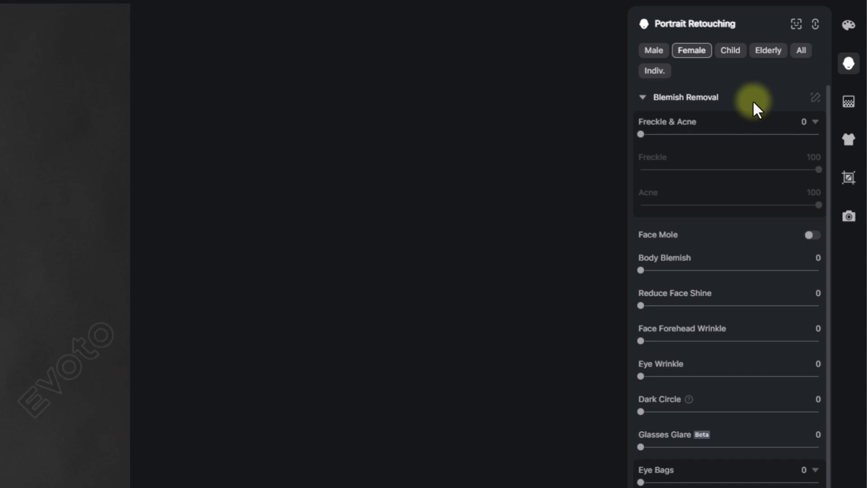
click(645, 98)
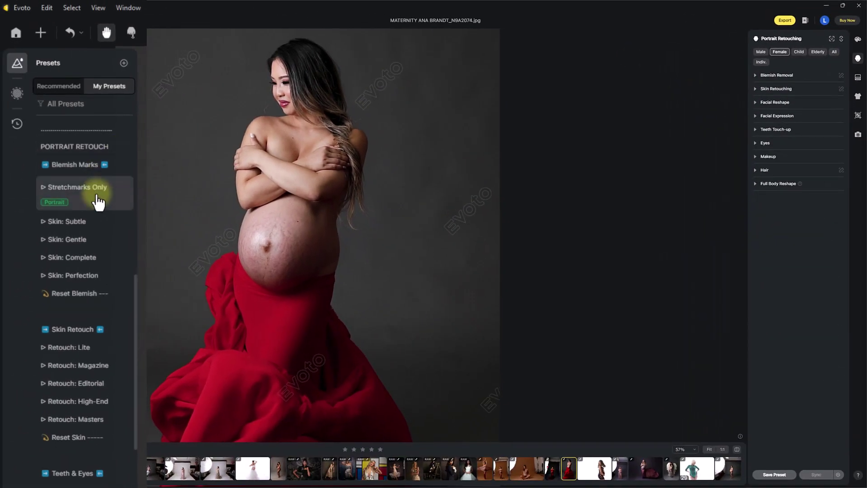
Apply Stretchmarks Only on the belly, with Body Blemish, Stomach Stretch Marks and Pregnancy Line at 100.
scroll(260, 219, up, 5)
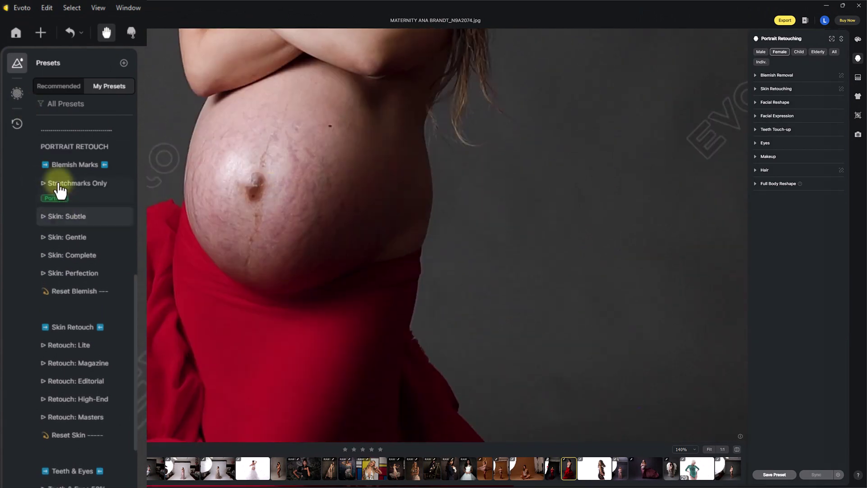
click(60, 189)
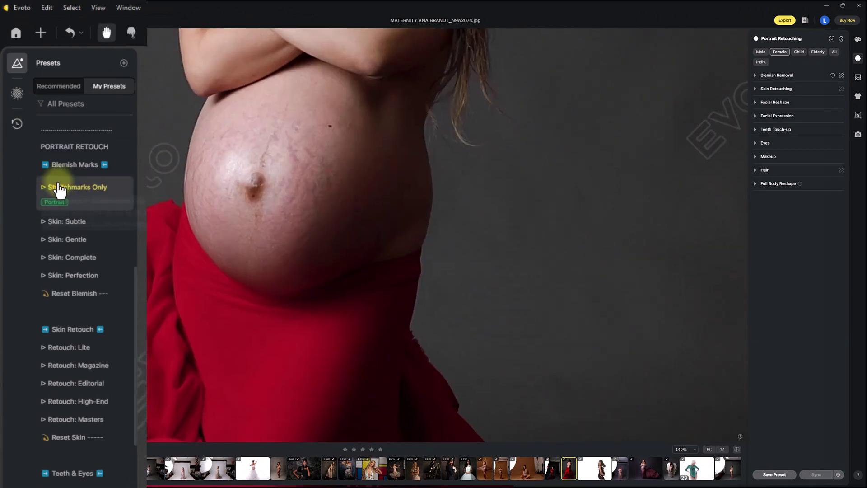
click(754, 75)
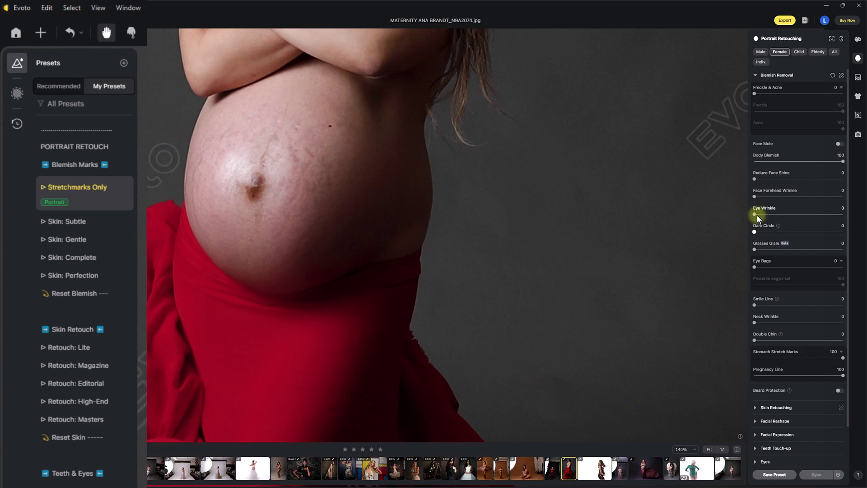
click(755, 75)
drag(288, 177, 285, 242)
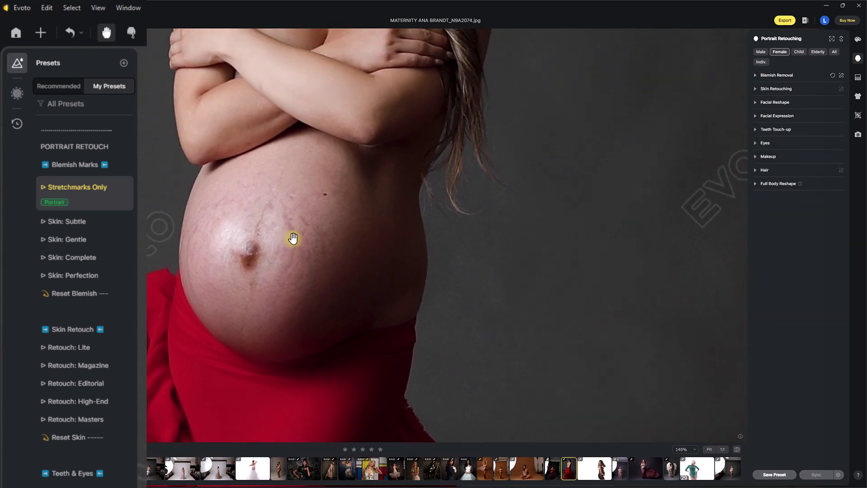
scroll(289, 238, down, 4)
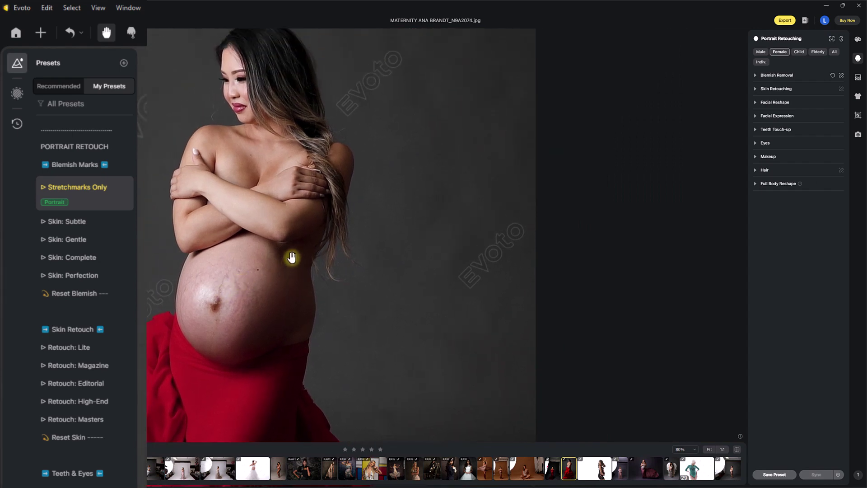
Try the Skin: Subtle, Gentle, Complete and Perfection presets, then Reset Blemish.
click(77, 238)
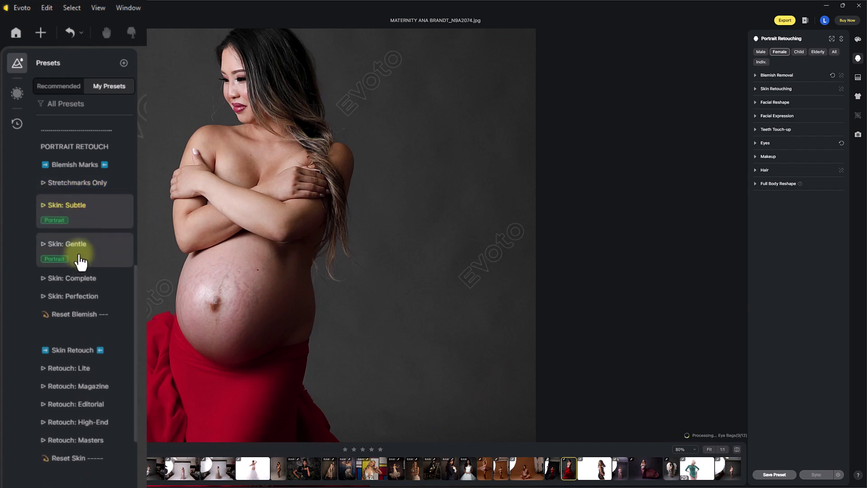
click(79, 257)
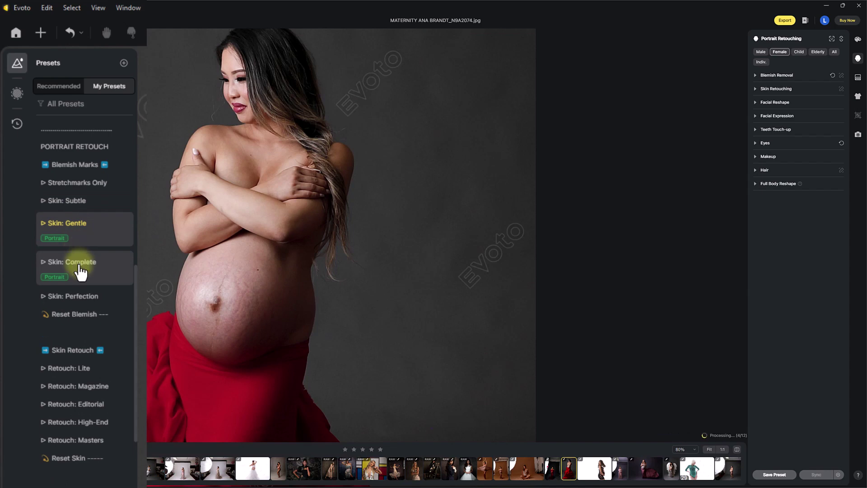
click(81, 270)
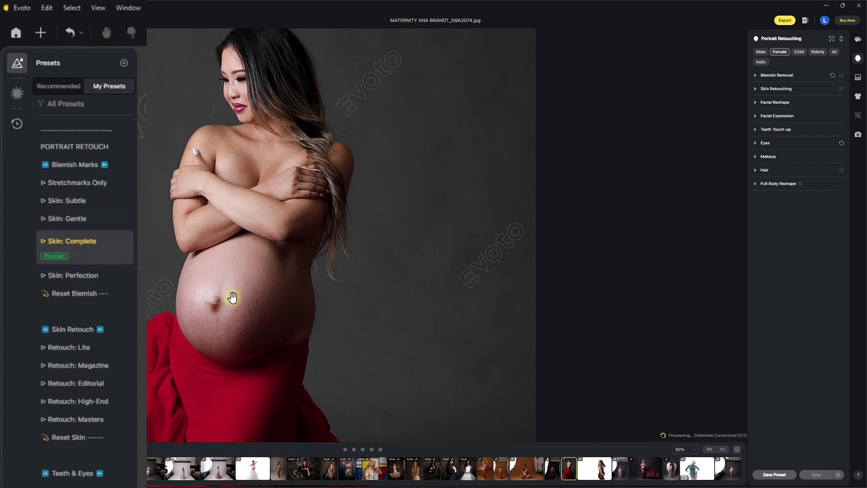
key(h)
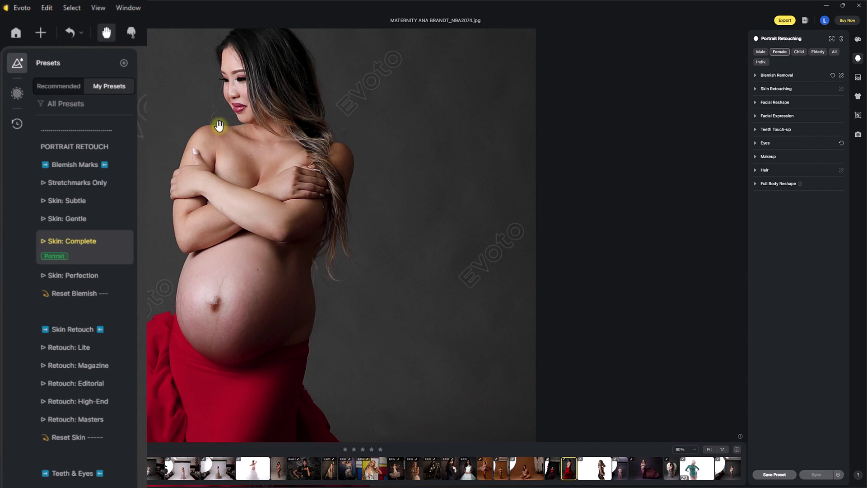
click(93, 274)
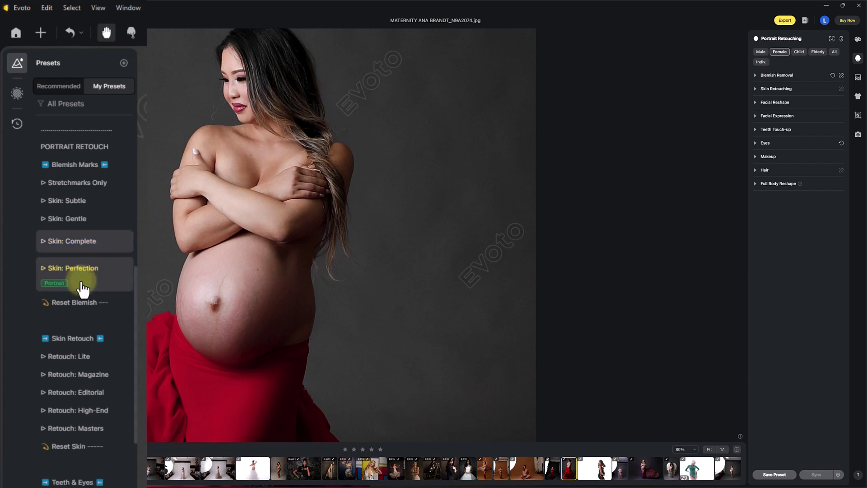
click(75, 298)
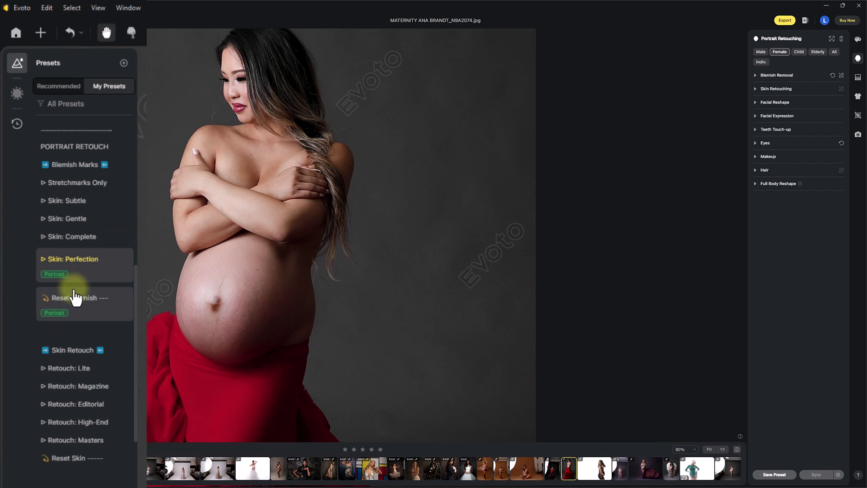
Reapply Skin: Gentle and compare the retouched skin with the original.
click(87, 222)
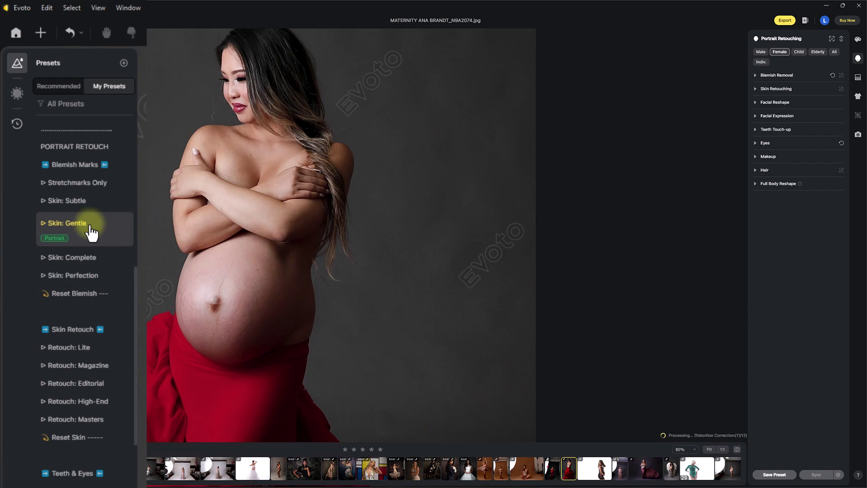
click(736, 449)
click(737, 449)
click(736, 449)
click(737, 449)
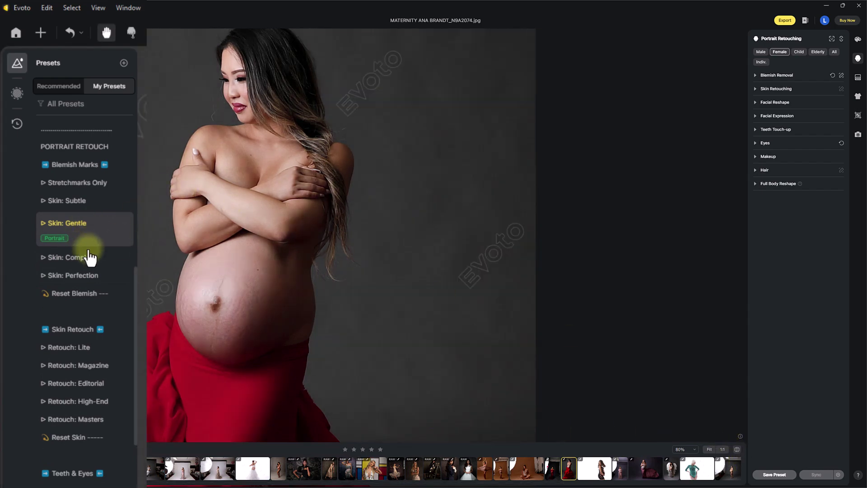
scroll(86, 255, down, 2)
Review the Skin Retouching settings, try Retouch: Lite, then settle on Retouch: Magazine.
scroll(134, 305, down, 2)
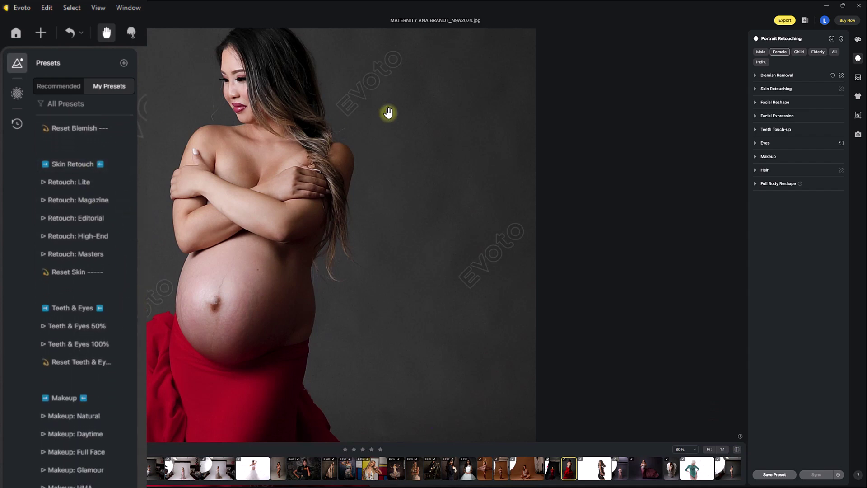
click(755, 89)
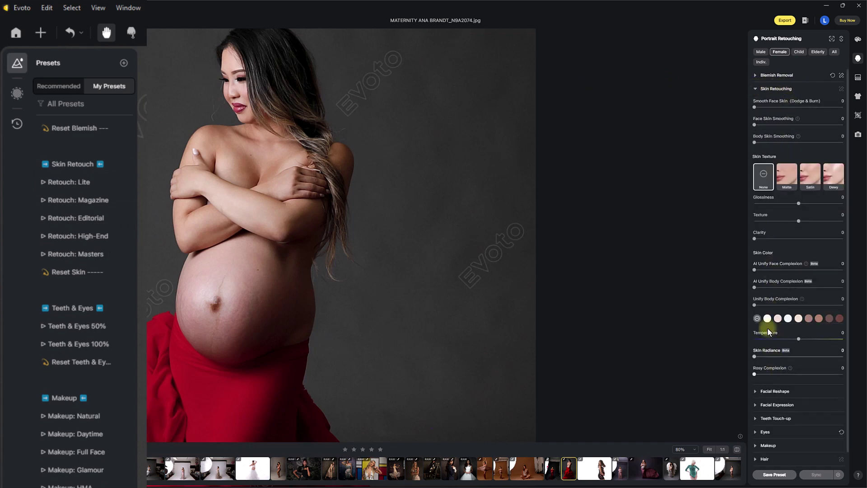
click(755, 88)
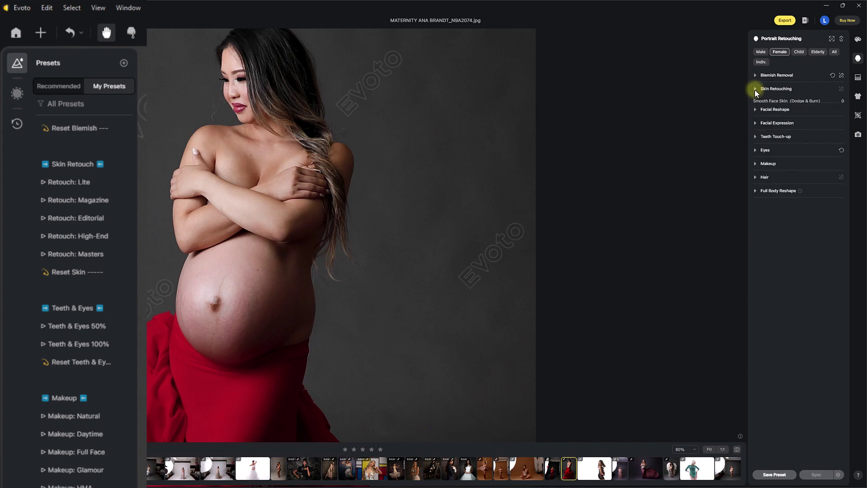
click(82, 193)
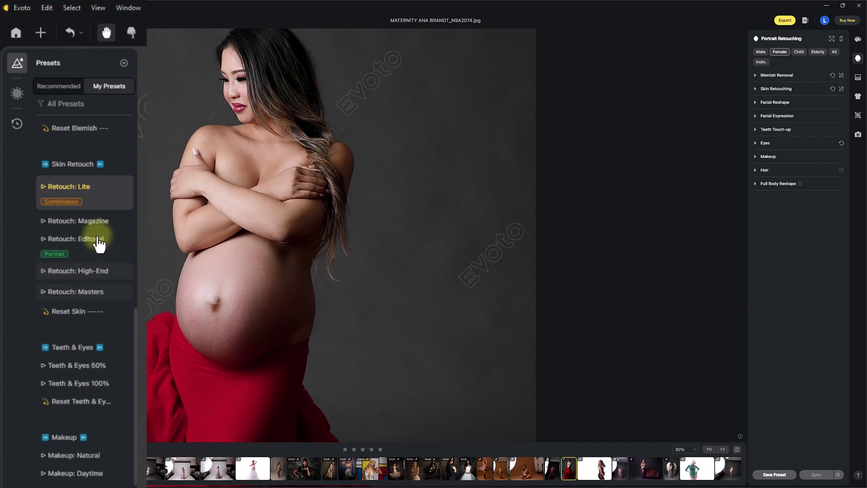
click(90, 221)
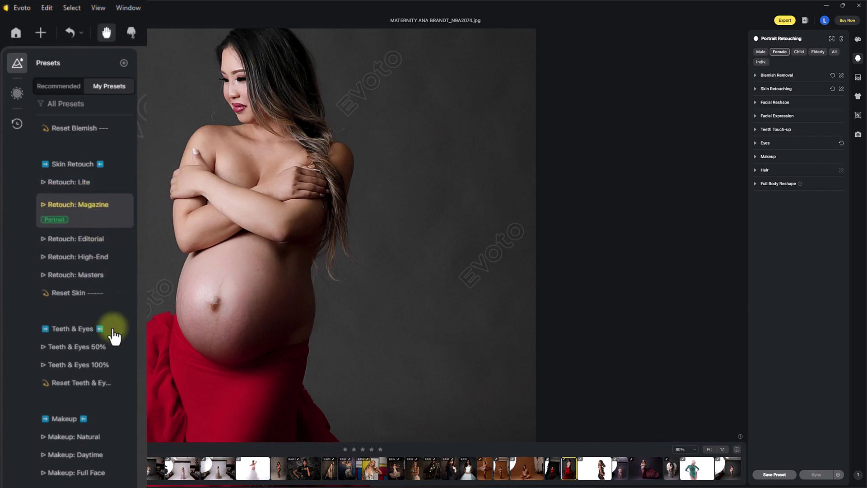
drag(134, 320, 135, 339)
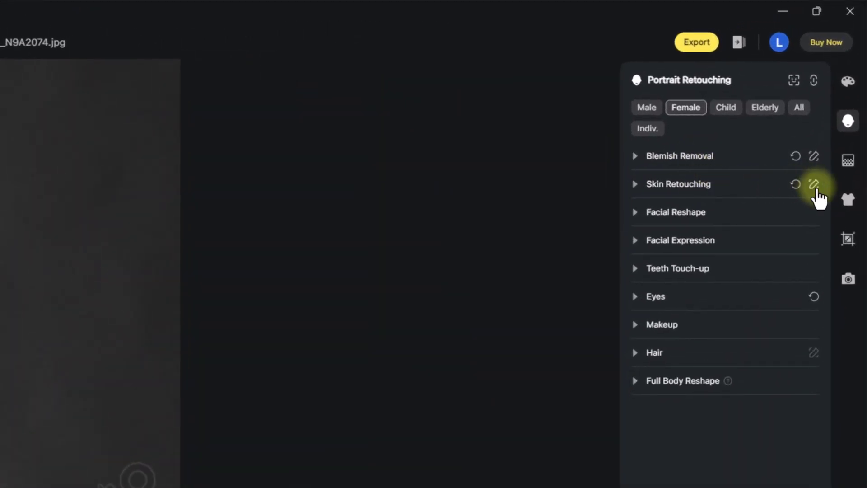
Erase the skin-retouch mask over the face and left background, then confirm the mask edit.
click(814, 185)
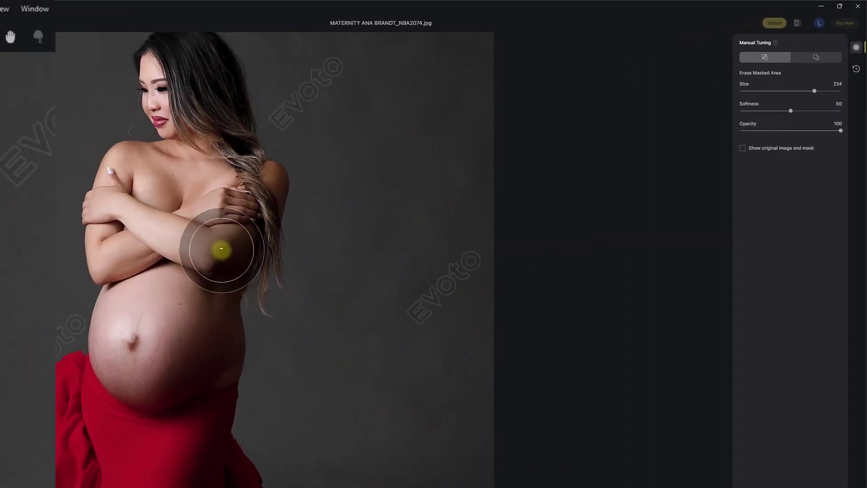
mouse_move(175, 116)
mouse_down()
mouse_move(141, 70)
mouse_move(148, 119)
mouse_move(161, 112)
mouse_move(157, 94)
mouse_up()
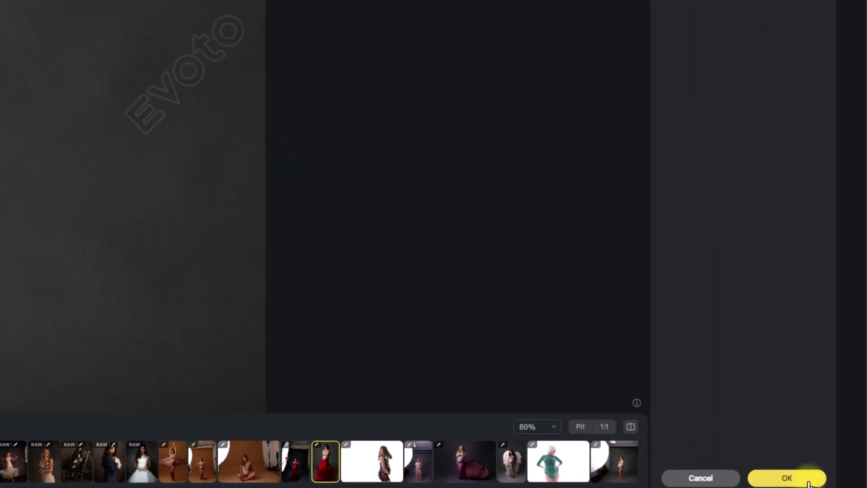
click(788, 475)
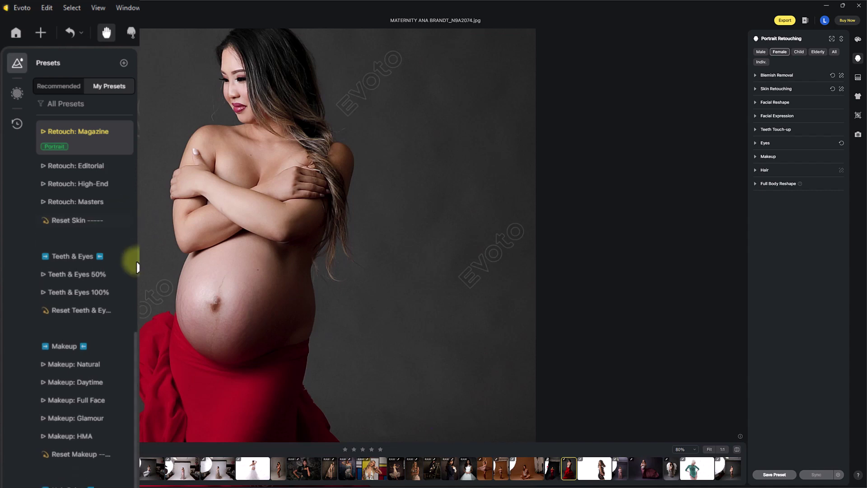
scroll(134, 342, down, 1)
drag(134, 340, 128, 368)
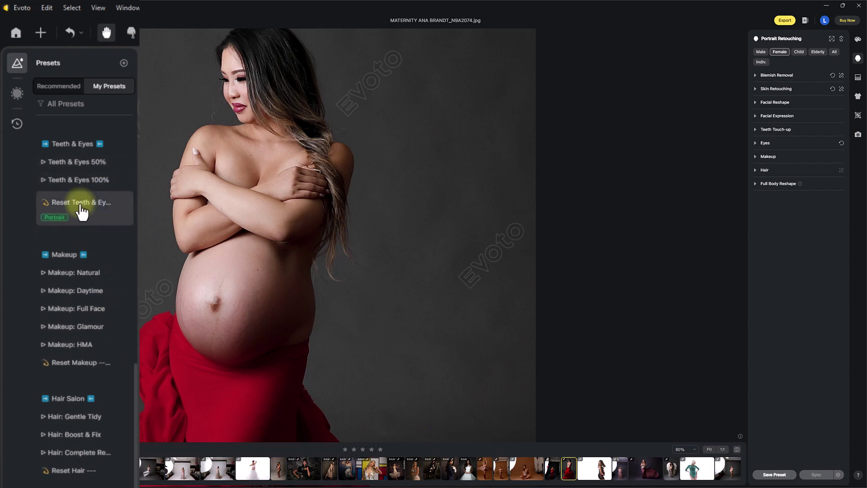
drag(133, 369, 135, 401)
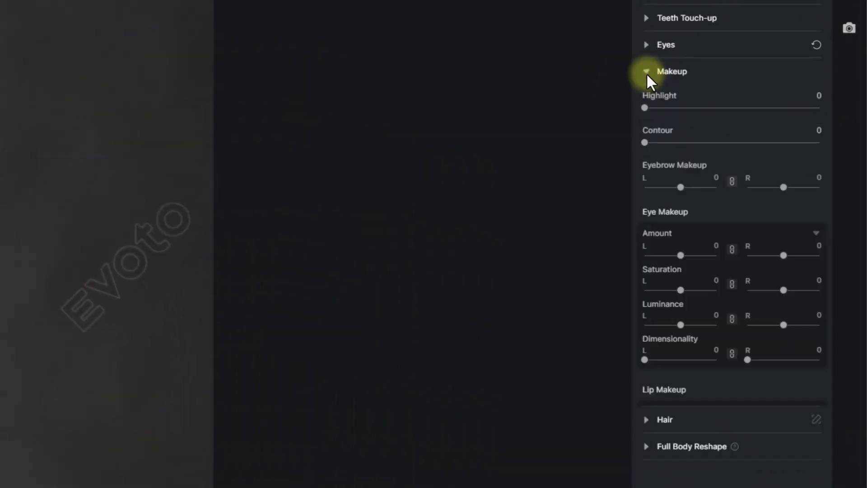
Preview Makeup: Natural, then apply Makeup: Daytime and compare it with the original.
scroll(674, 226, down, 5)
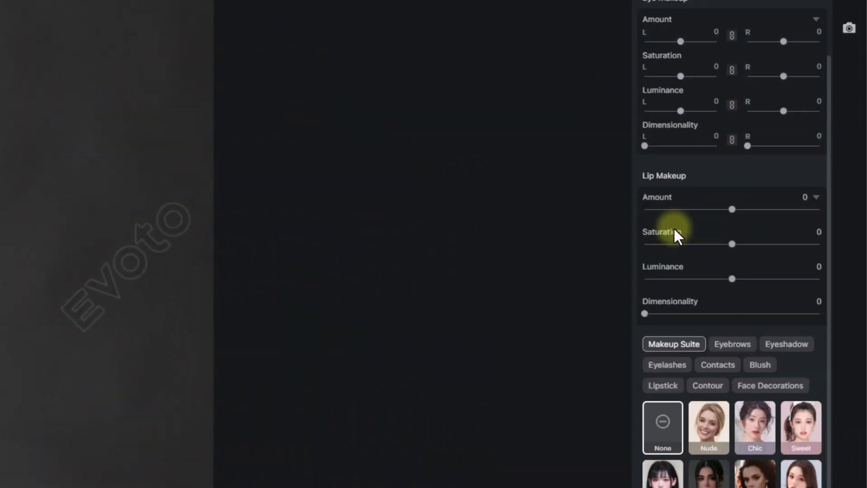
scroll(673, 227, down, 2)
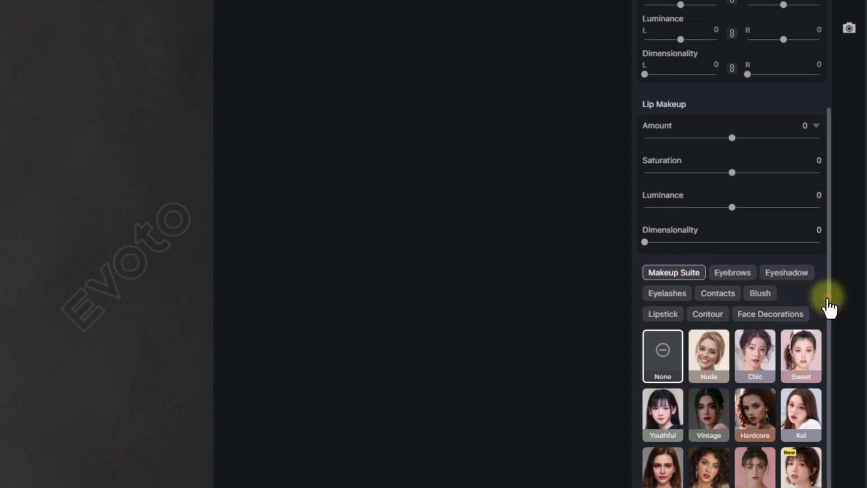
drag(827, 298, 827, 97)
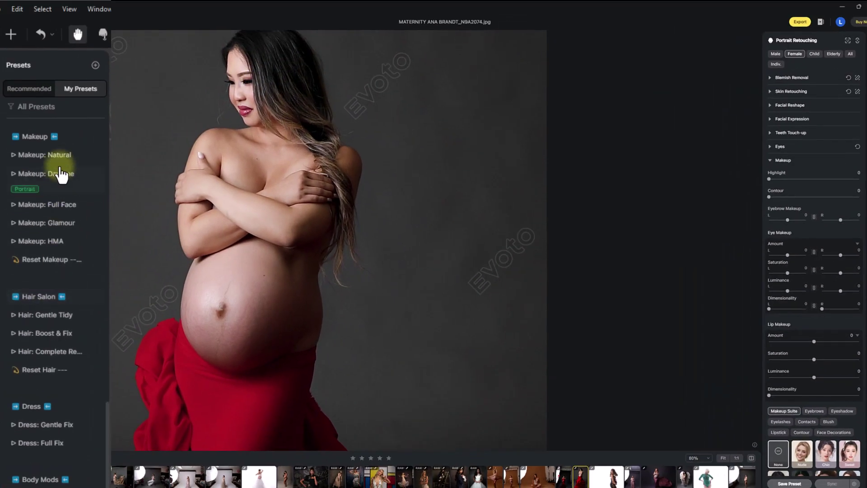
click(60, 163)
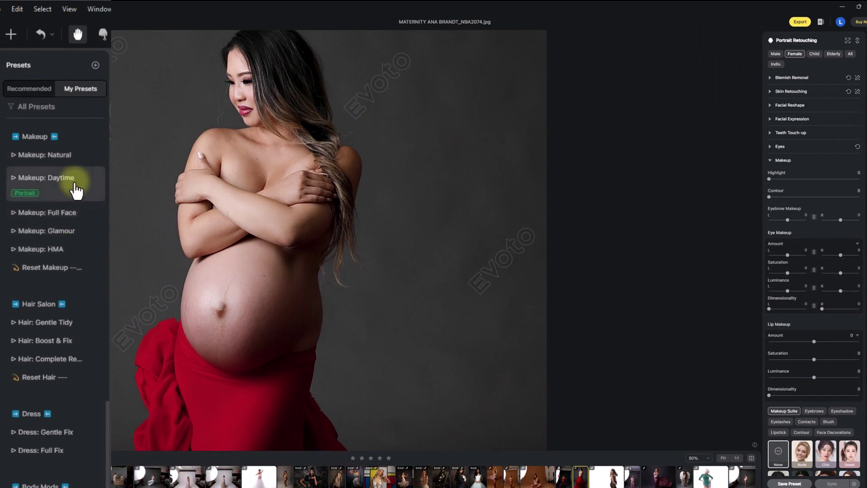
click(75, 183)
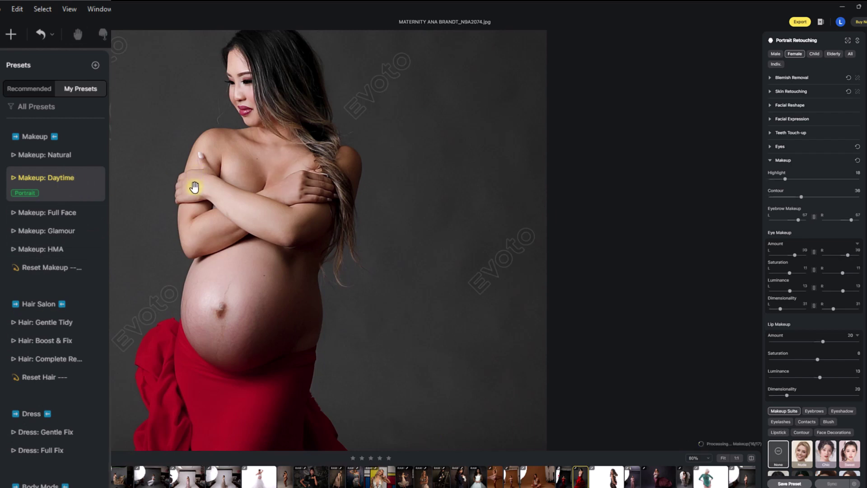
click(752, 458)
click(751, 459)
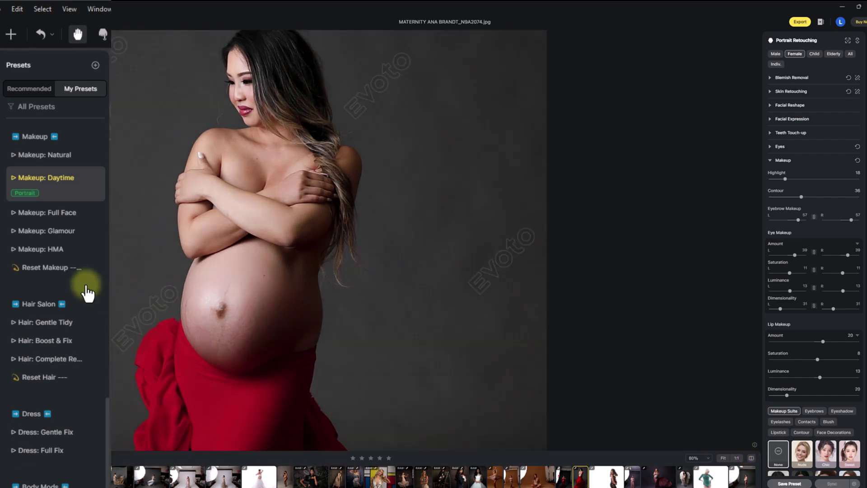
Try the Makeup: HMA preset and review its makeup settings.
click(63, 250)
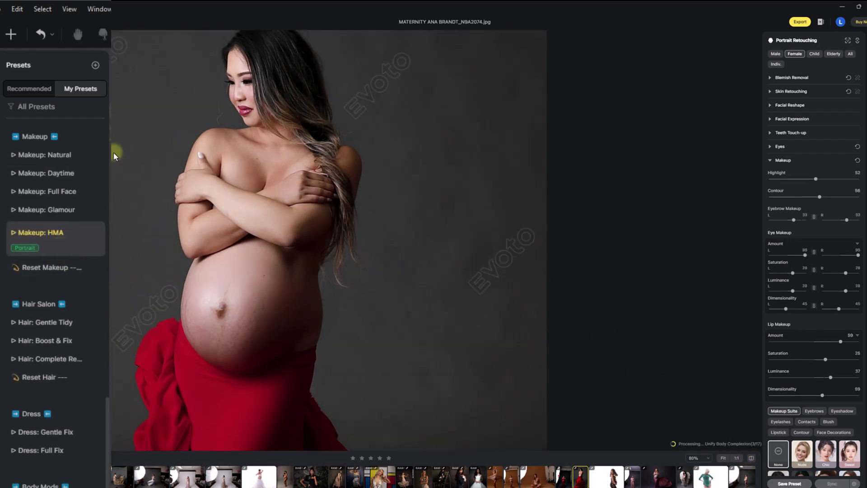
click(773, 160)
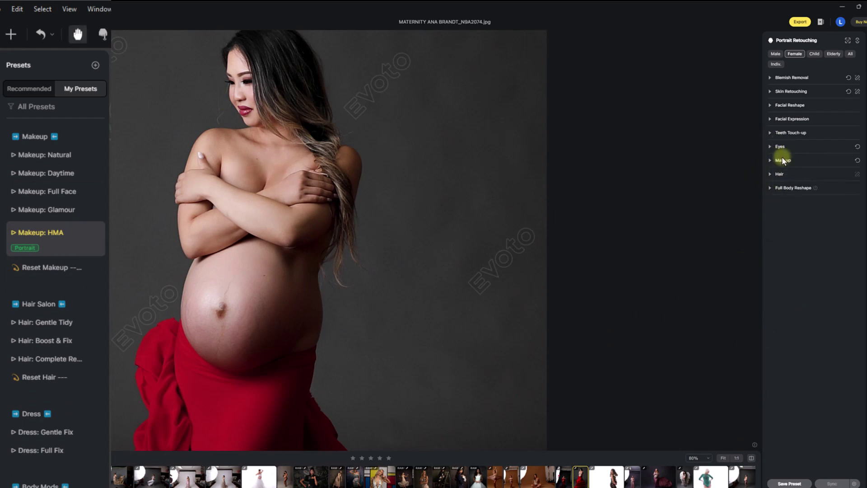
click(772, 162)
scroll(820, 280, down, 3)
scroll(776, 353, down, 2)
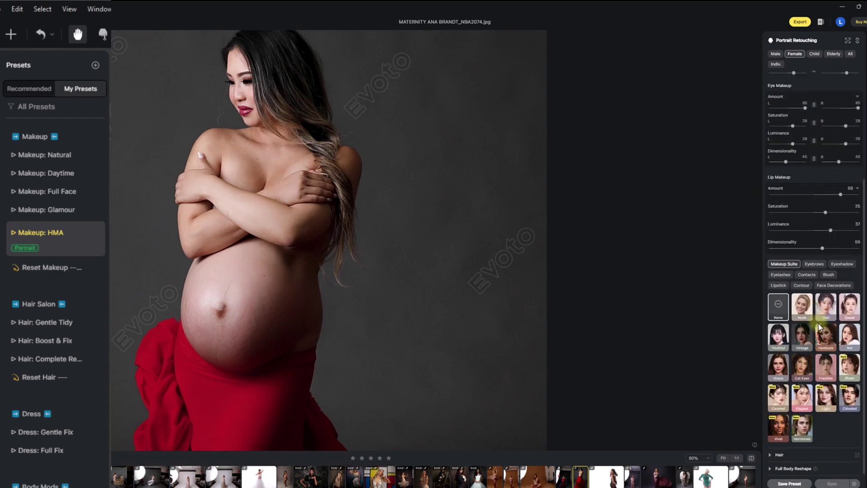
scroll(802, 361, up, 2)
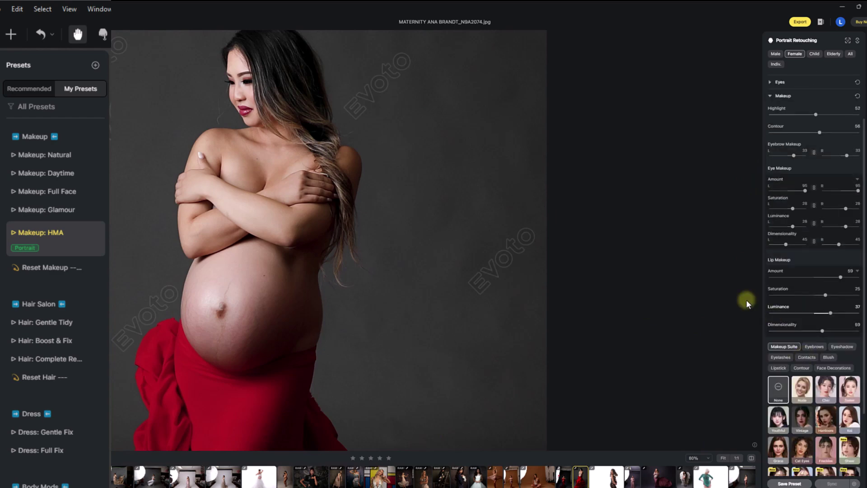
Compare against the original, try Full Face, then return to Makeup: Daytime (Highlight 18, Contour 36).
click(751, 459)
click(751, 458)
click(751, 458)
click(752, 458)
click(54, 194)
click(53, 177)
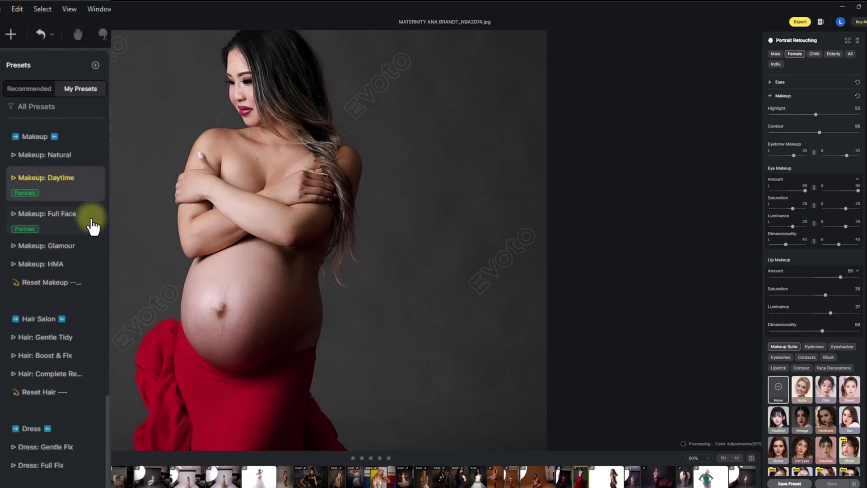
drag(108, 405, 100, 450)
Apply the Hair: Boost & Fix preset and compare it with the unretouched original.
key(h)
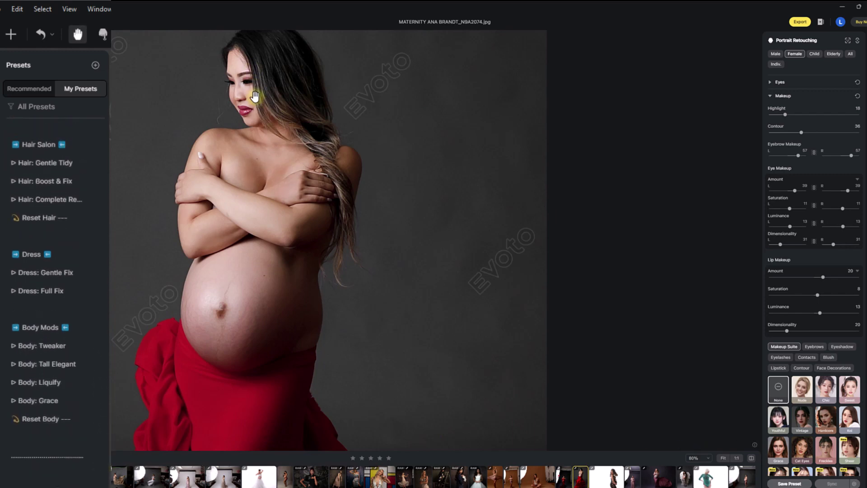
drag(252, 97, 248, 179)
scroll(214, 147, up, 3)
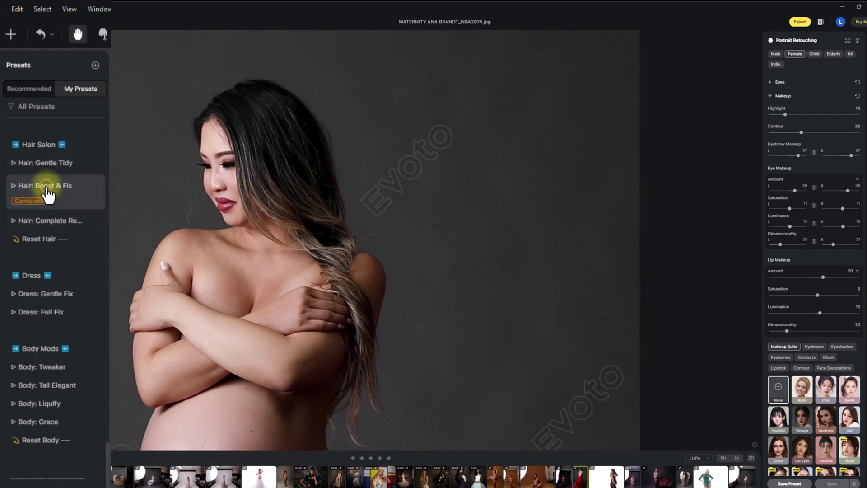
click(46, 186)
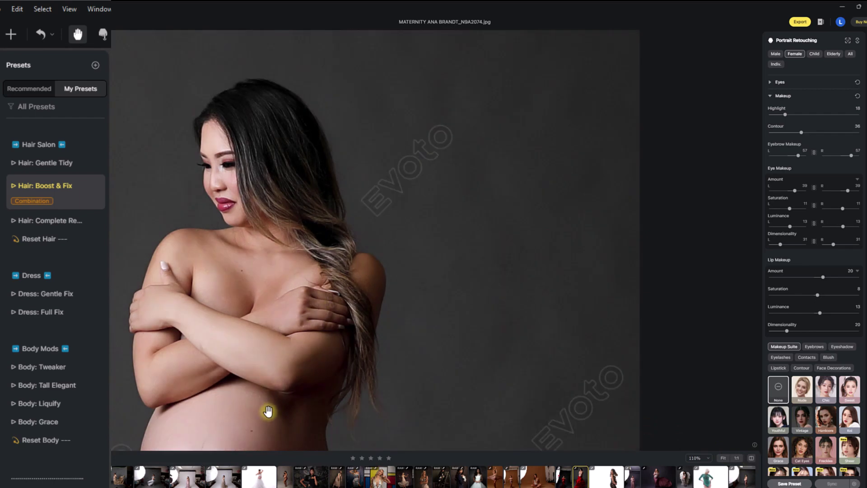
drag(269, 411, 278, 264)
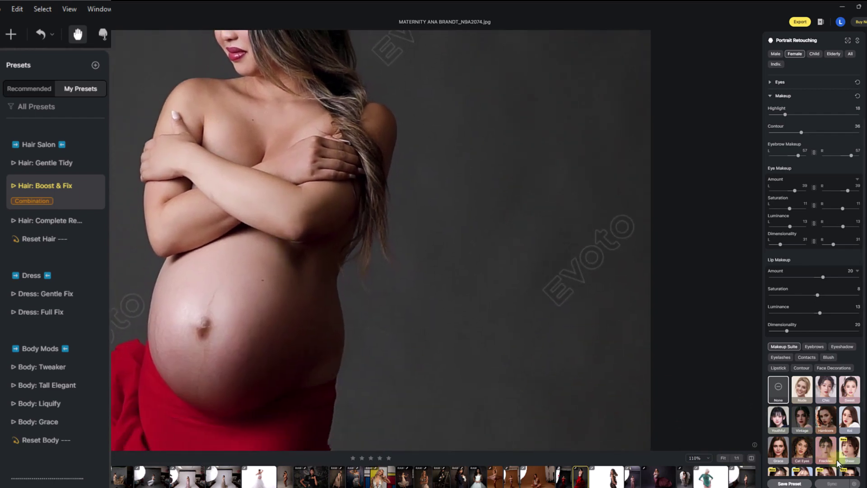
click(750, 459)
click(751, 459)
click(750, 459)
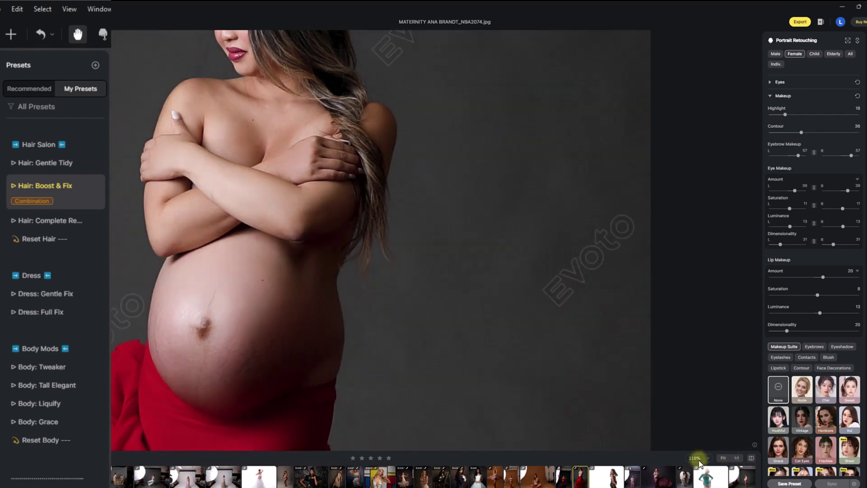
View the photo at 100% and toggle before/after to inspect the hair retouching.
click(696, 458)
click(695, 398)
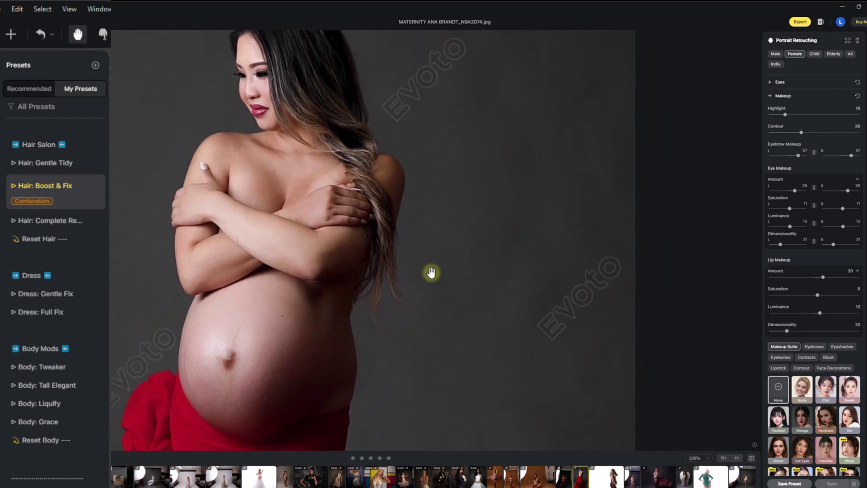
click(773, 96)
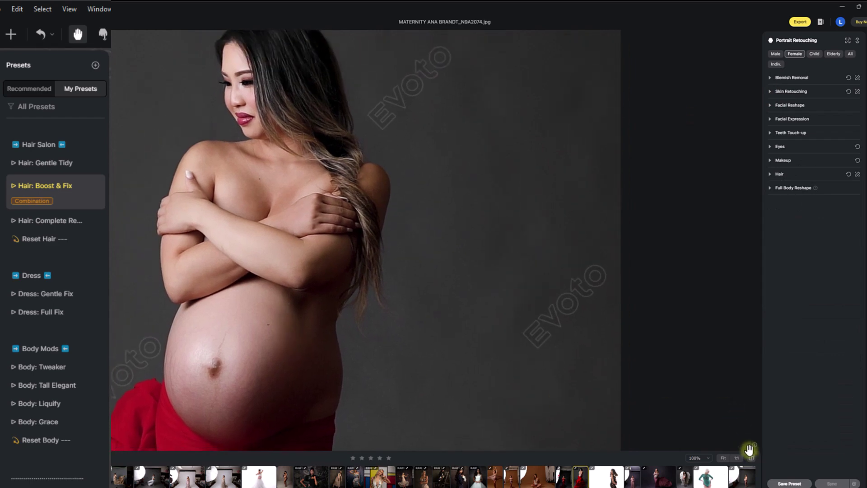
click(752, 458)
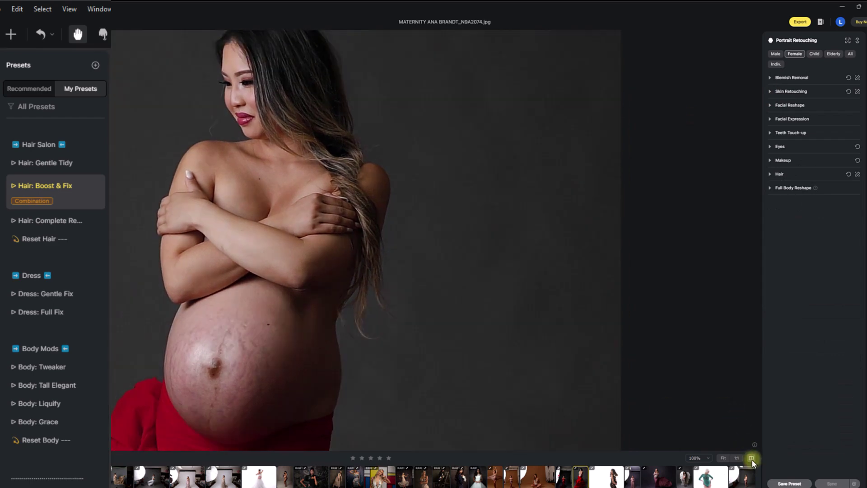
click(752, 458)
click(751, 458)
click(751, 458)
click(751, 459)
click(752, 459)
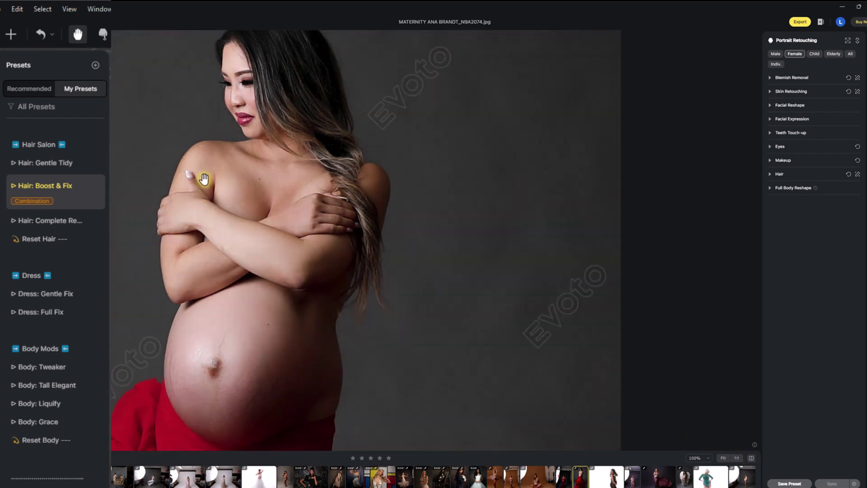
drag(204, 180, 194, 205)
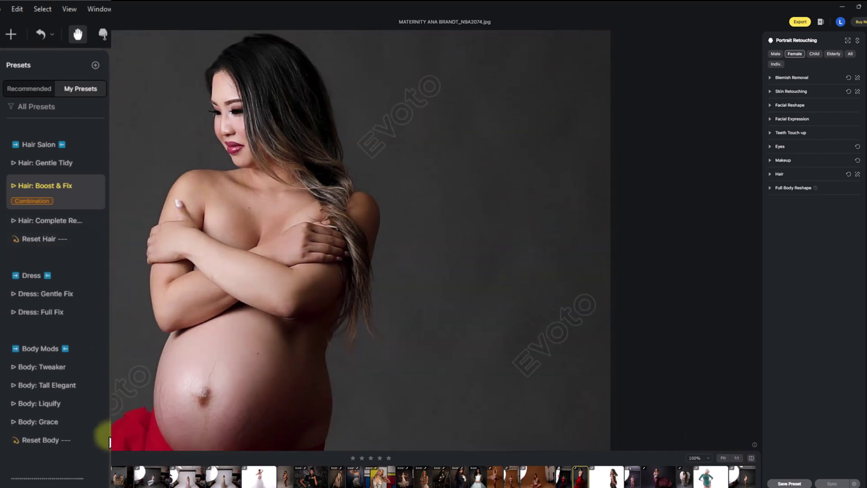
scroll(61, 194, down, 3)
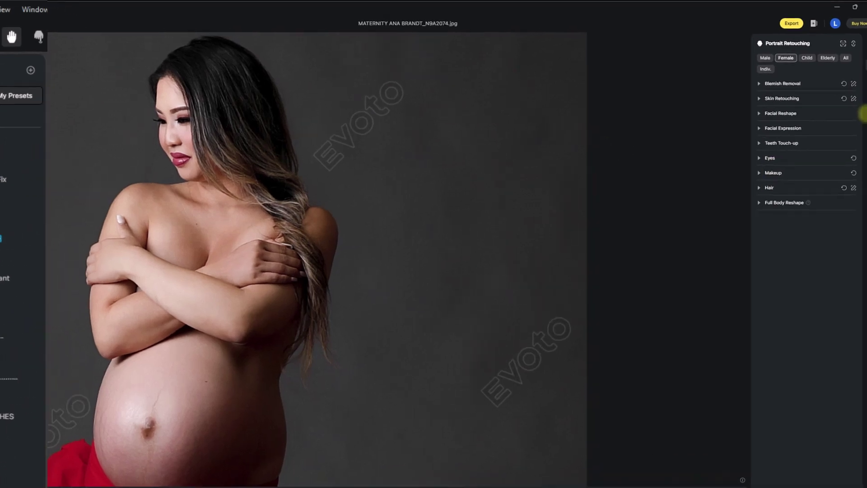
Switch to Color Adjustments via the clothing panel and zoom out to show the whole figure.
click(865, 101)
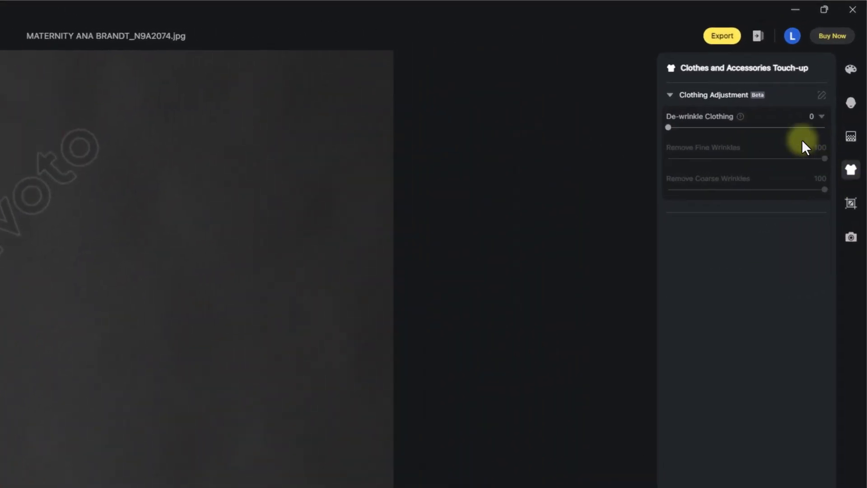
click(851, 69)
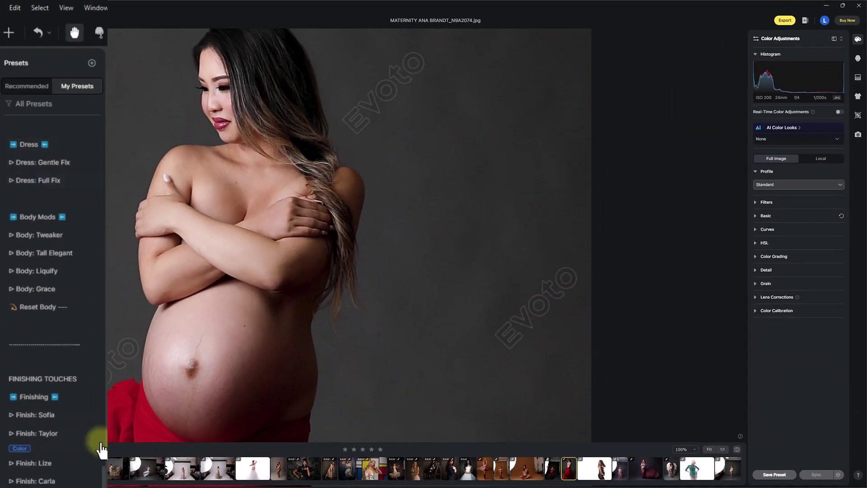
scroll(97, 470, down, 3)
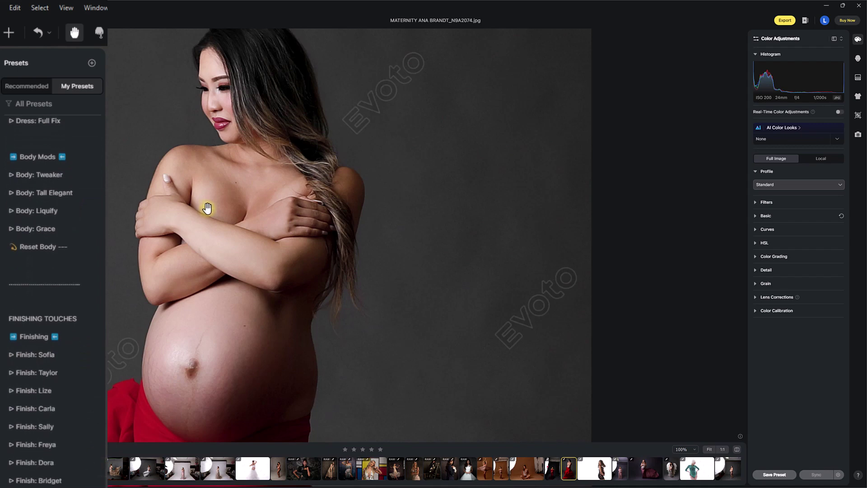
scroll(207, 207, down, 3)
drag(209, 221, 226, 180)
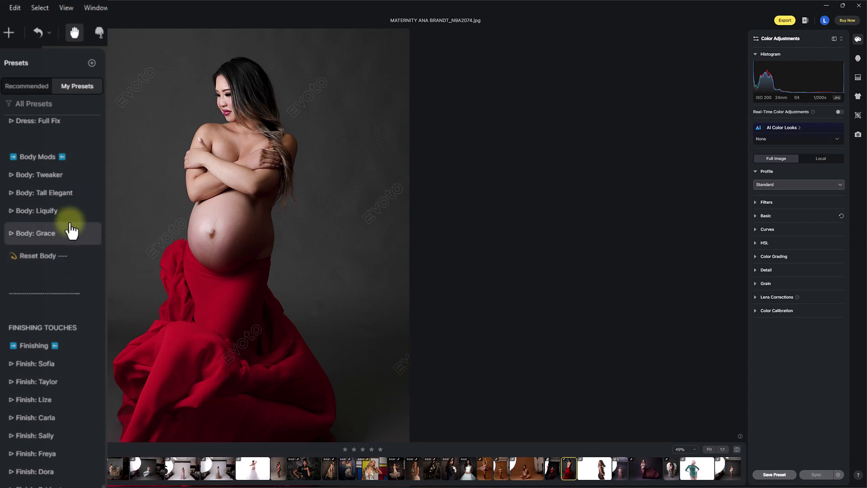
Apply Body: Liquify to the belly, flip before/after repeatedly, then undo it with Reset Body.
click(71, 228)
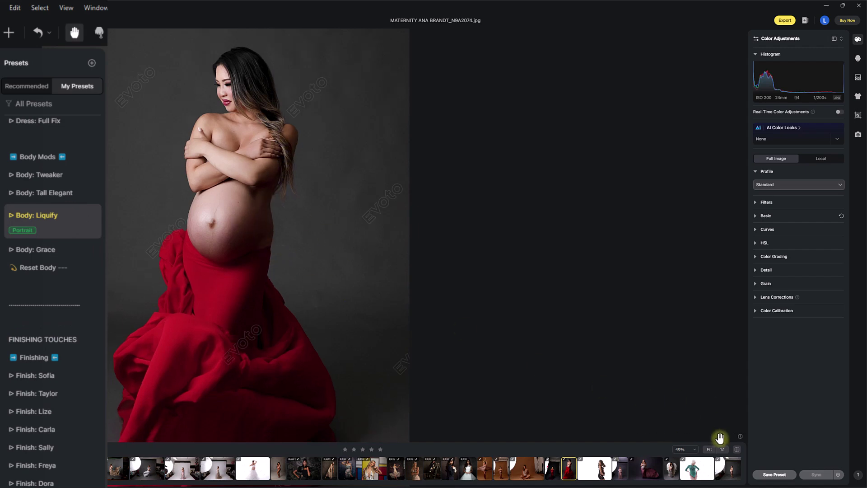
click(737, 449)
click(737, 449)
click(737, 449)
click(737, 449)
click(737, 449)
click(737, 450)
click(737, 449)
click(737, 449)
click(737, 449)
click(737, 450)
click(38, 270)
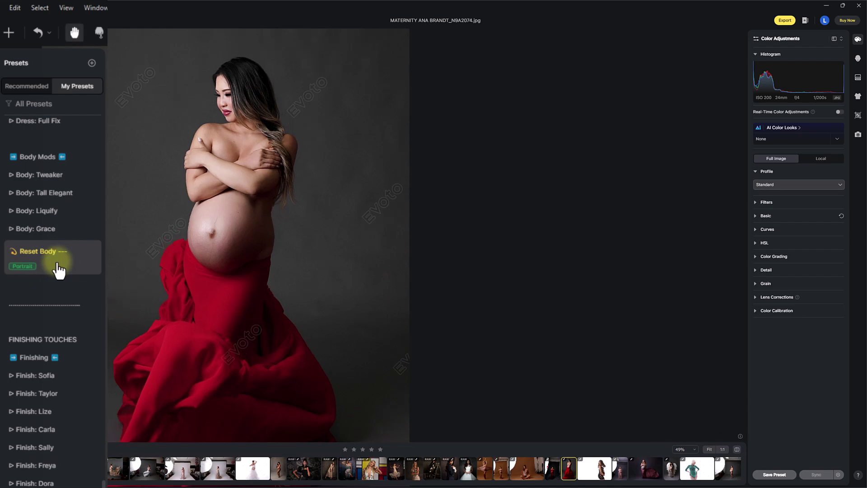
scroll(53, 298, down, 5)
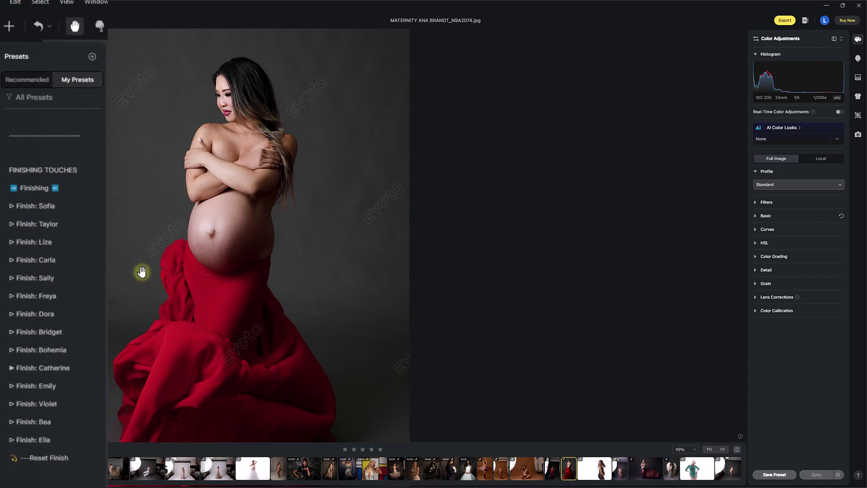
scroll(81, 168, down, 3)
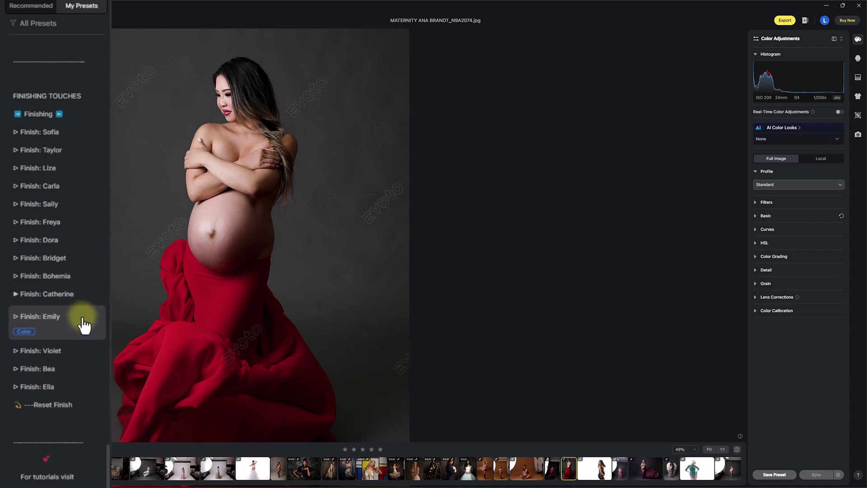
Try the Finish: Emily look at reduced strength, then reset it and try Finish: Violet.
click(82, 324)
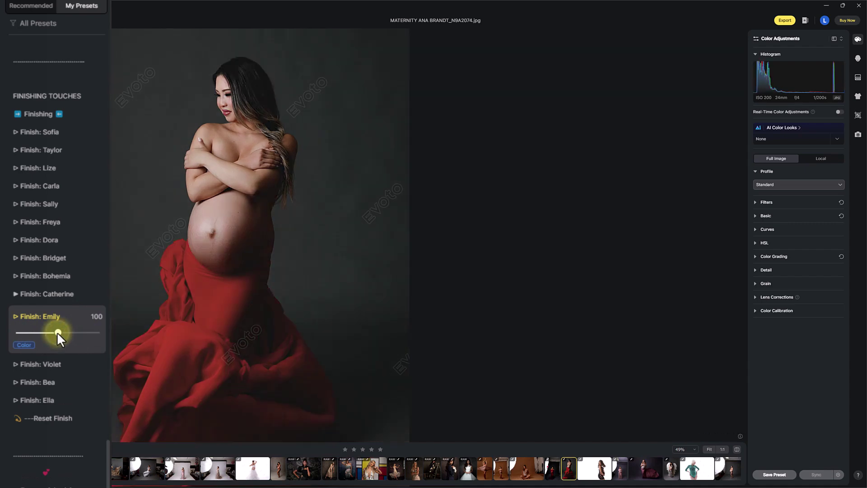
drag(57, 332, 21, 336)
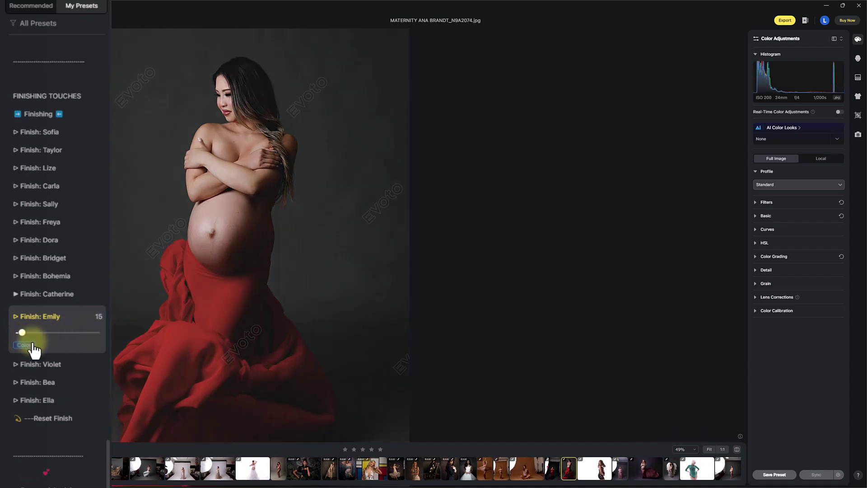
click(56, 420)
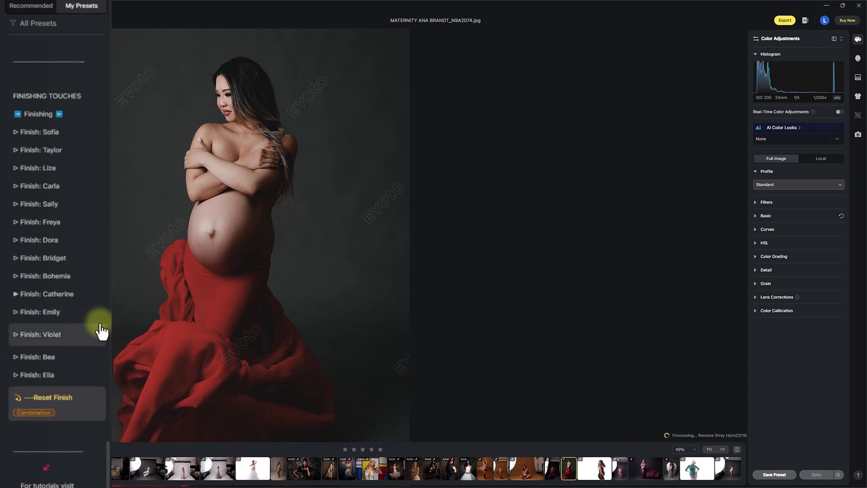
click(79, 345)
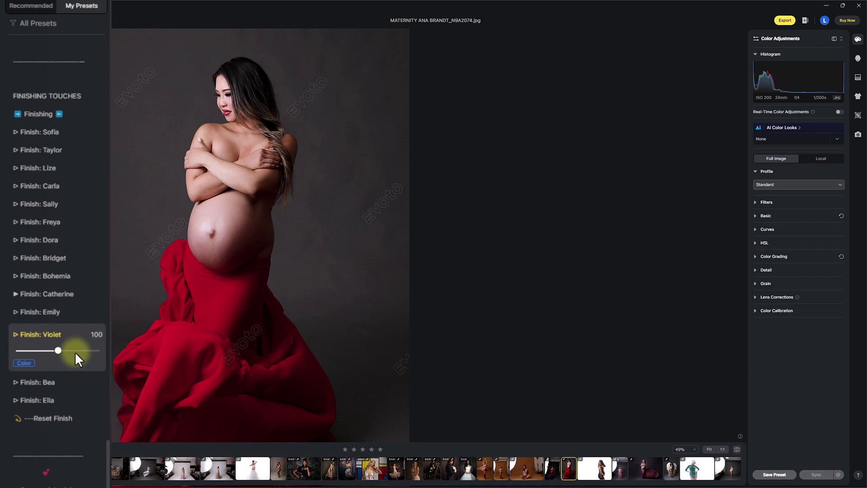
Try Finish: Bea at lower strength and Finish: Ella, then apply Finish: Sofia at strength 100.
click(71, 392)
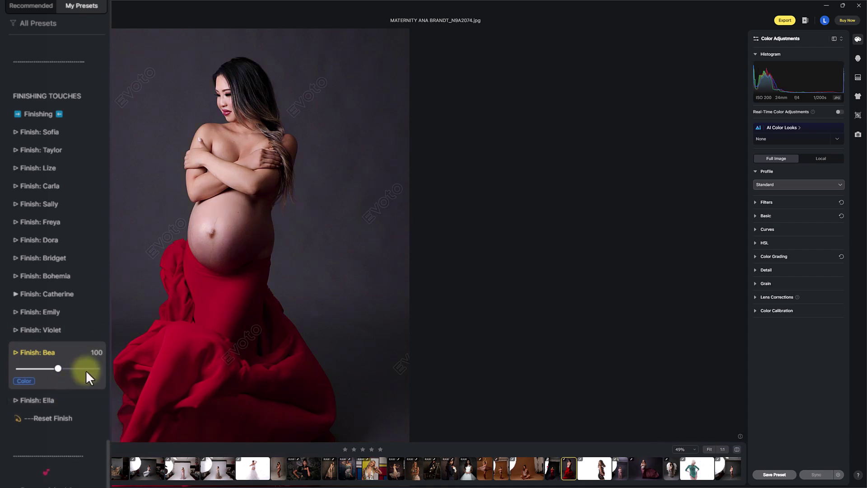
drag(55, 368, 32, 369)
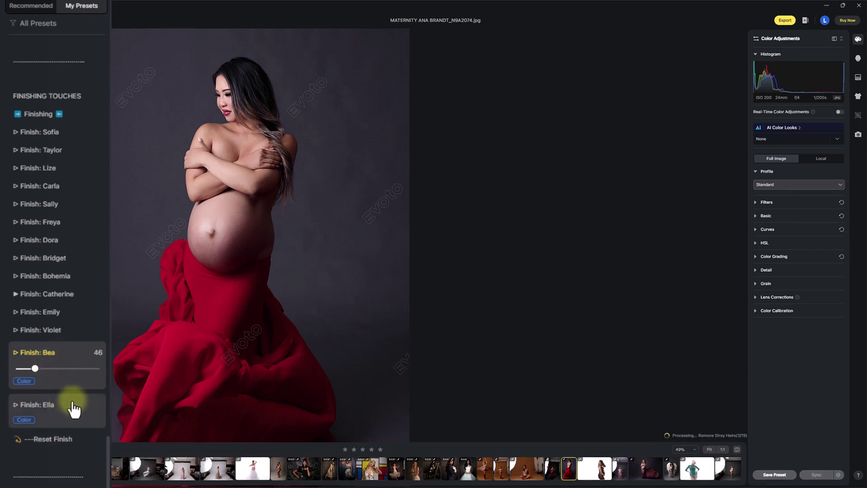
click(60, 415)
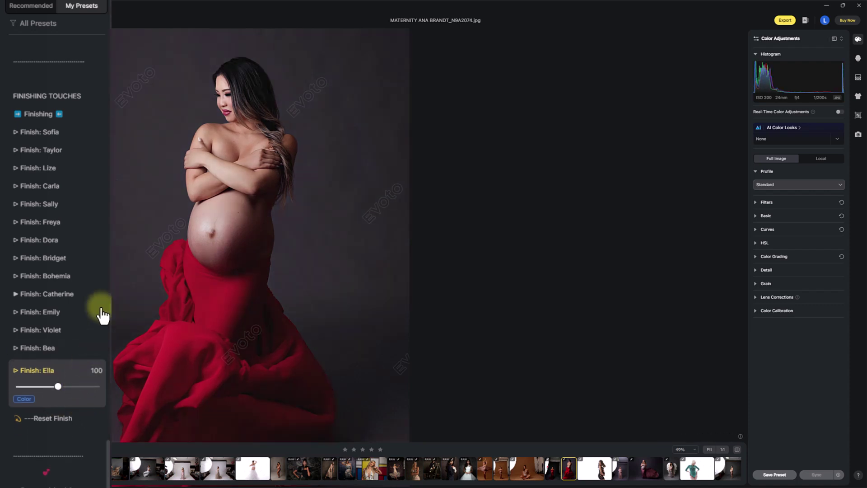
click(77, 136)
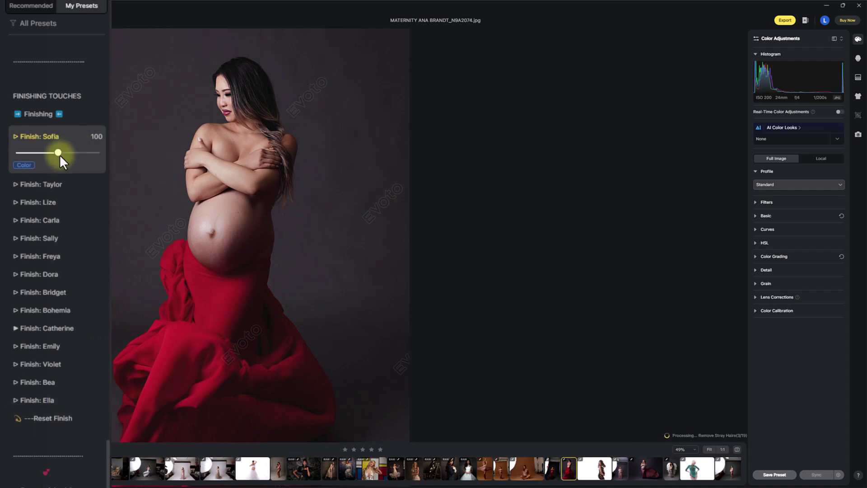
Drop the Finish: Sofia strength to 37, then raise it to 63.
drag(57, 151, 26, 150)
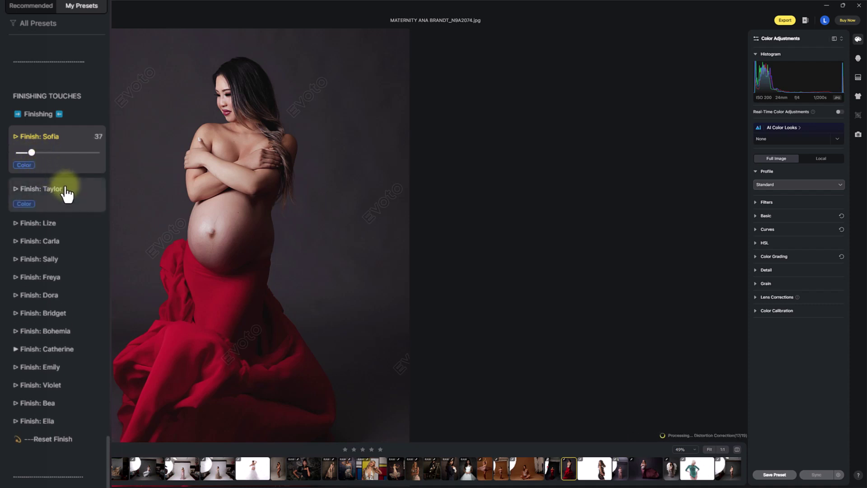
click(75, 198)
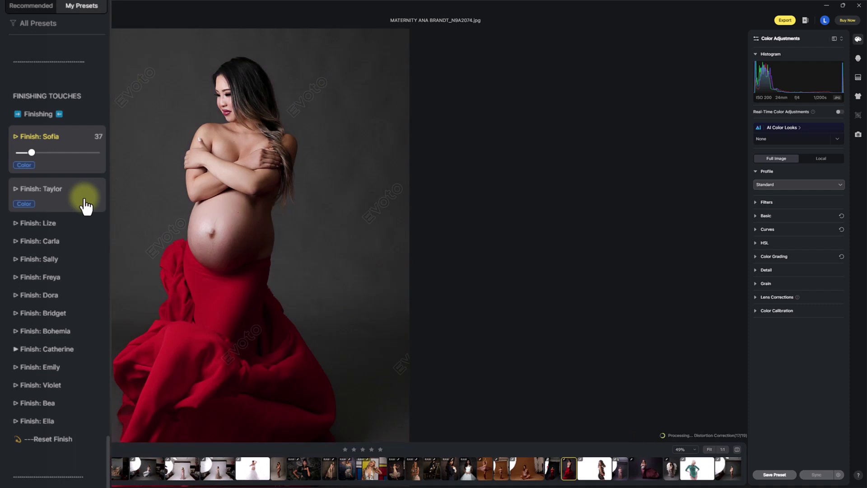
drag(32, 153, 41, 153)
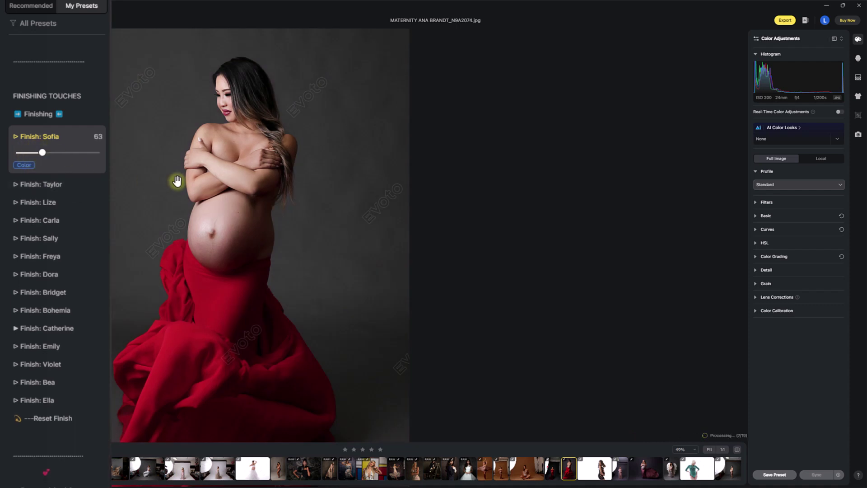
drag(174, 182, 249, 190)
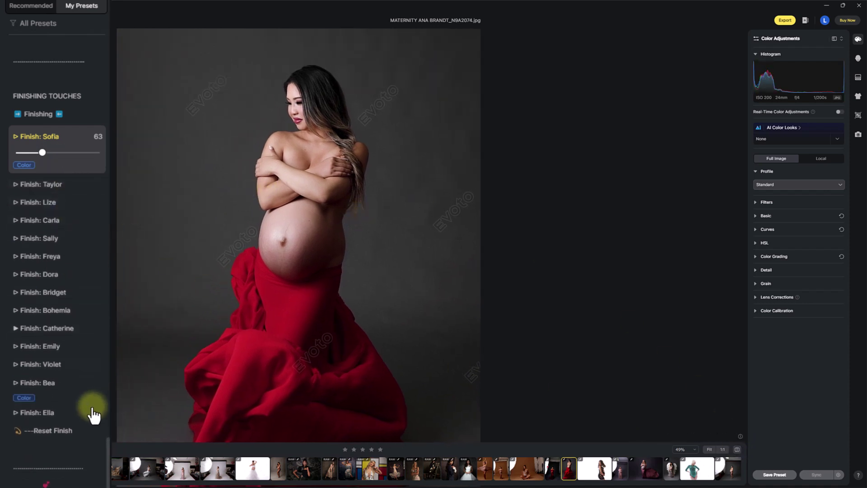
mouse_move(109, 474)
mouse_down()
mouse_move(106, 58)
mouse_move(109, 271)
mouse_move(107, 68)
mouse_move(110, 137)
mouse_up()
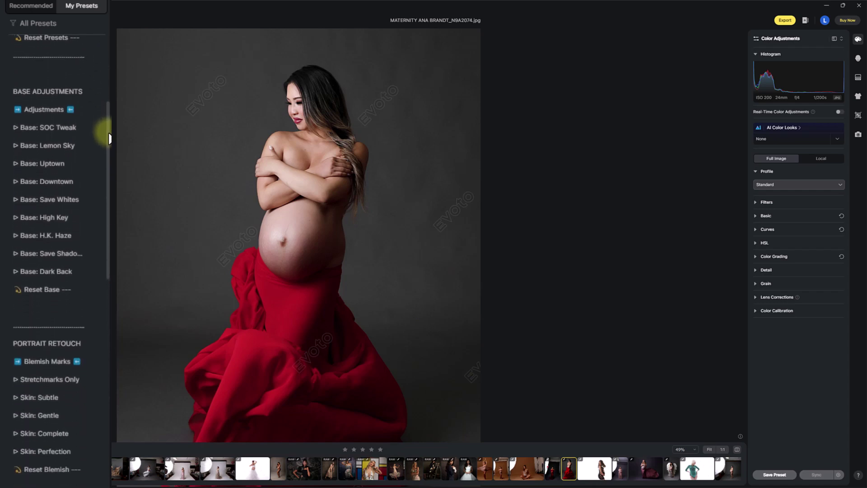
click(737, 450)
click(737, 450)
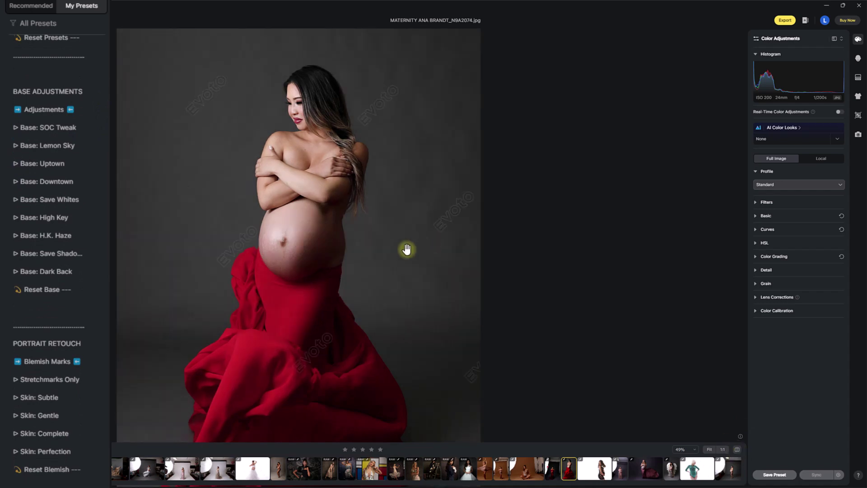
scroll(352, 233, up, 3)
click(737, 450)
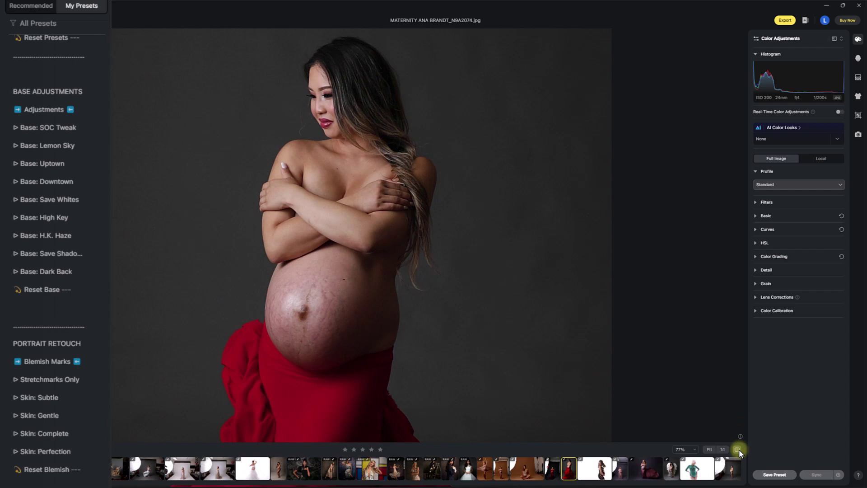
click(737, 450)
click(738, 450)
click(737, 450)
click(737, 450)
click(738, 449)
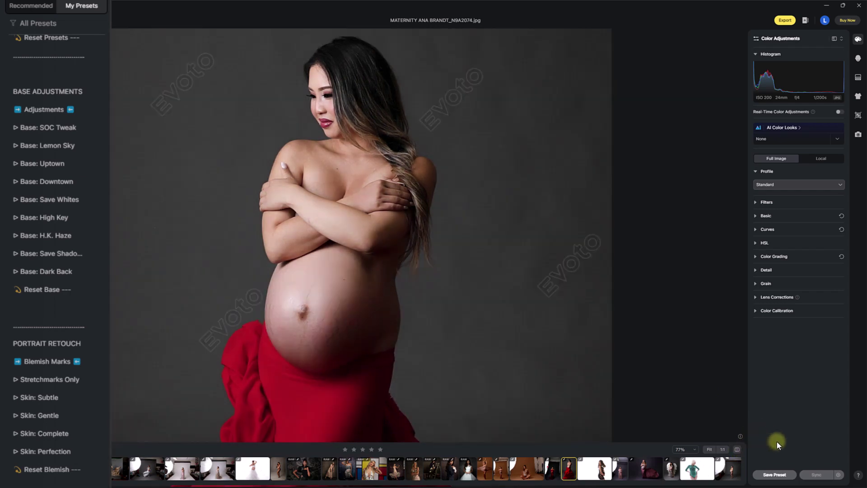